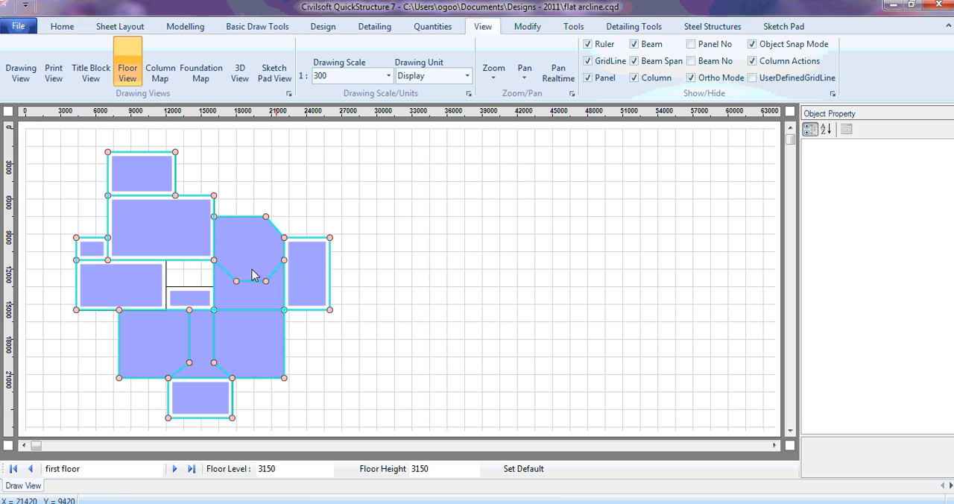
# - Examine the design properties of the two overlapping irregular panels in the first floor plan
pyautogui.click(244, 246)
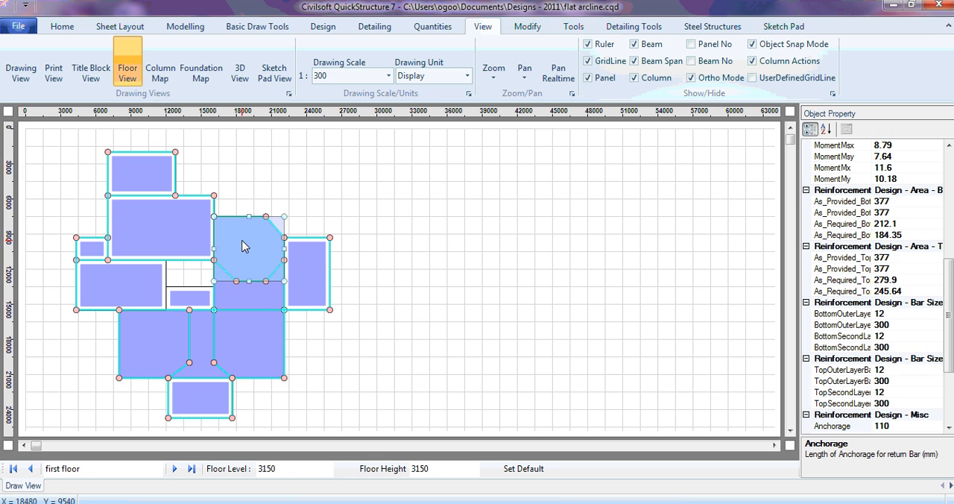
pyautogui.click(325, 202)
pyautogui.click(250, 245)
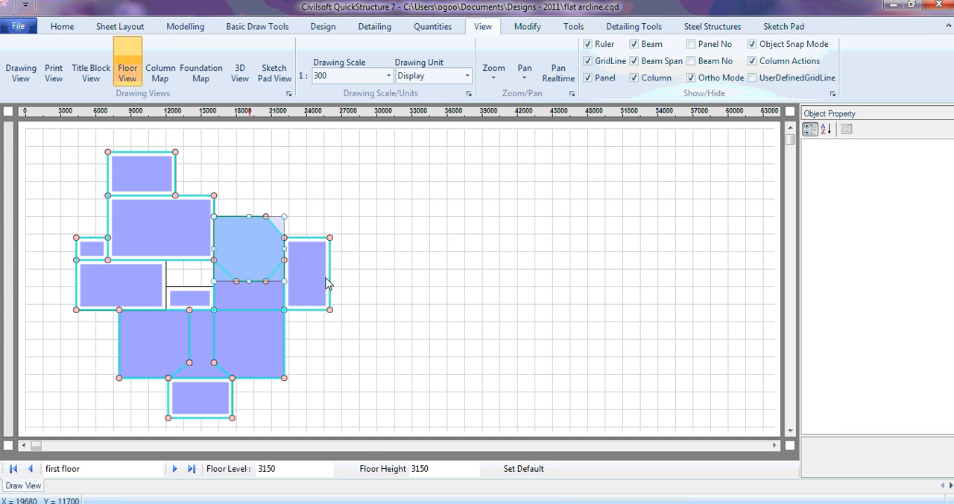
pyautogui.click(249, 305)
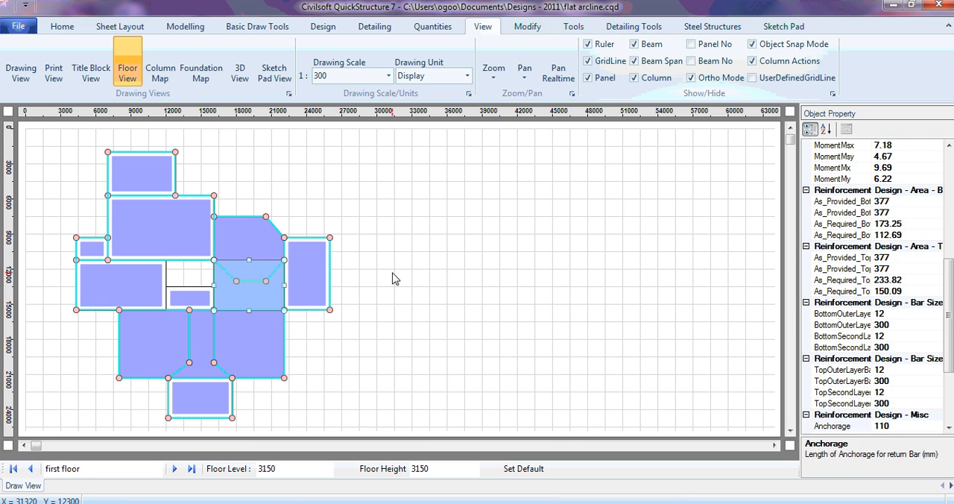
pyautogui.click(403, 276)
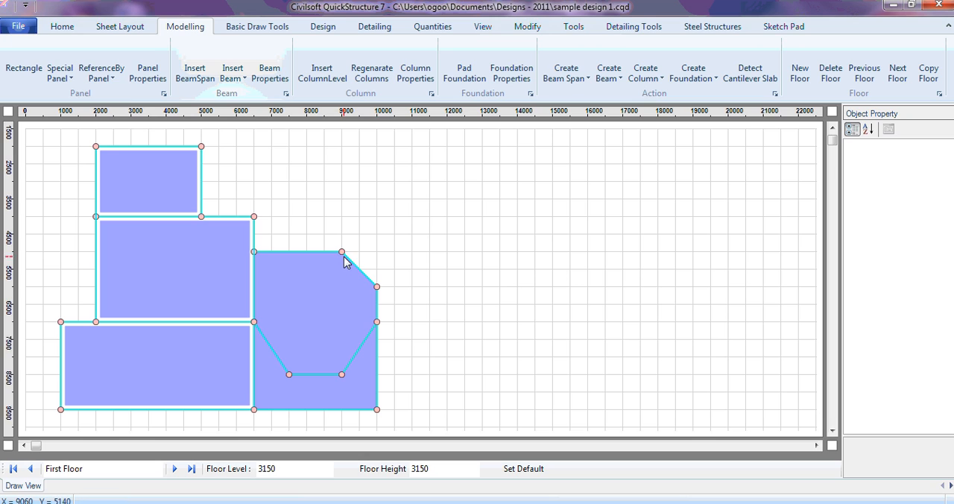
# - Draw a six-sided irregular polygon panel, about 5000 mm wide and 5000 mm high, against the right edge of the chamfered panels
pyautogui.click(62, 82)
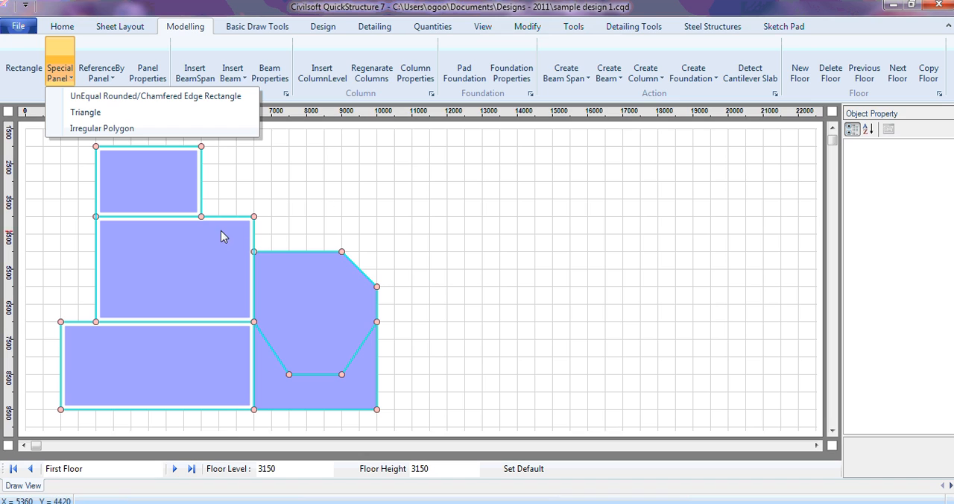
pyautogui.click(450, 246)
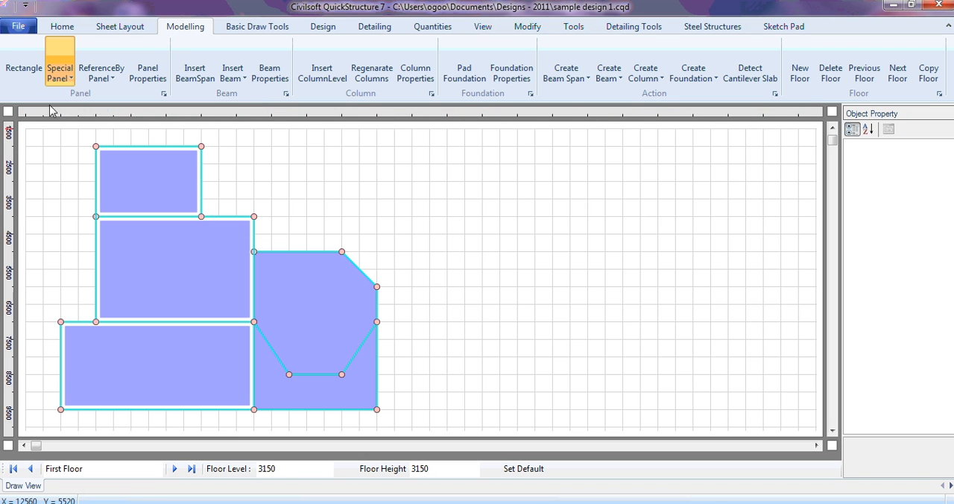
pyautogui.click(64, 81)
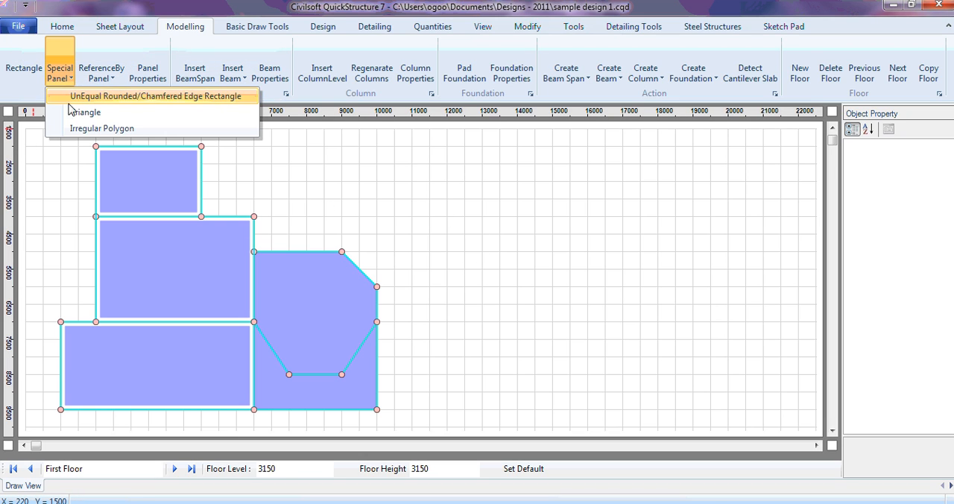
pyautogui.click(138, 130)
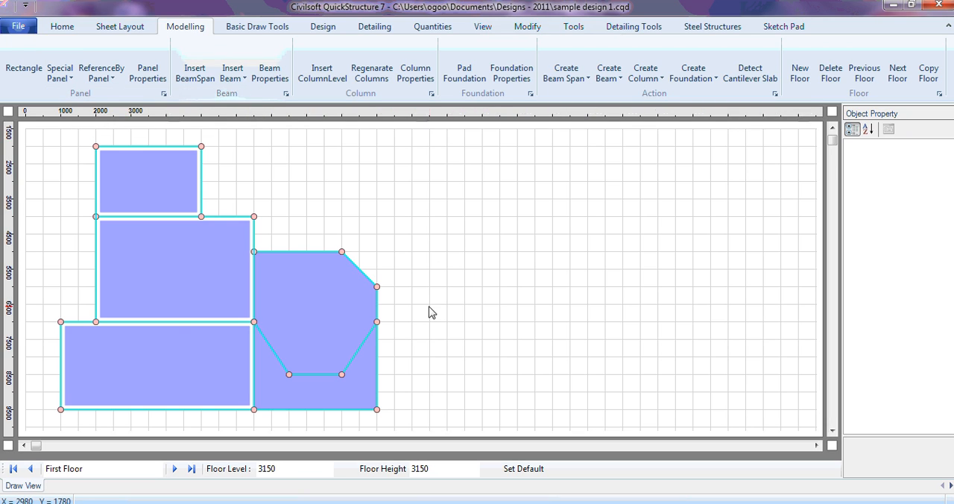
pyautogui.click(60, 73)
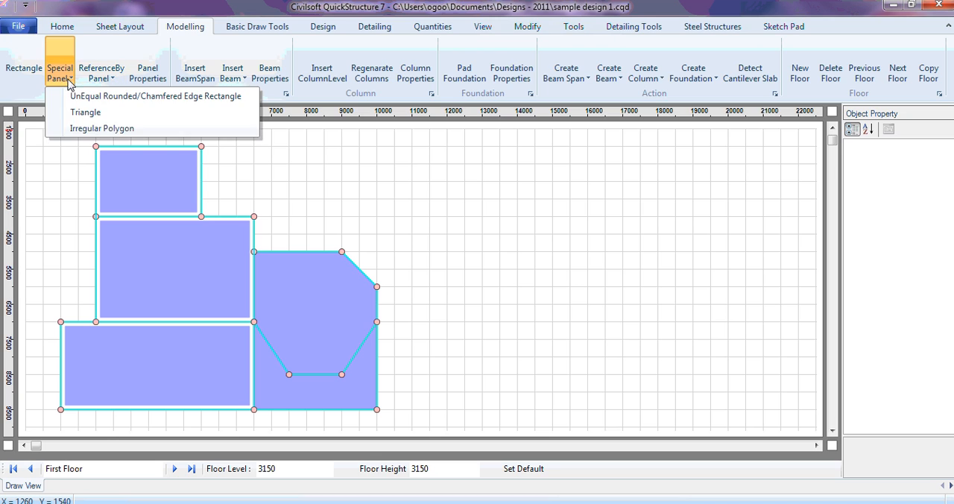
pyautogui.click(127, 130)
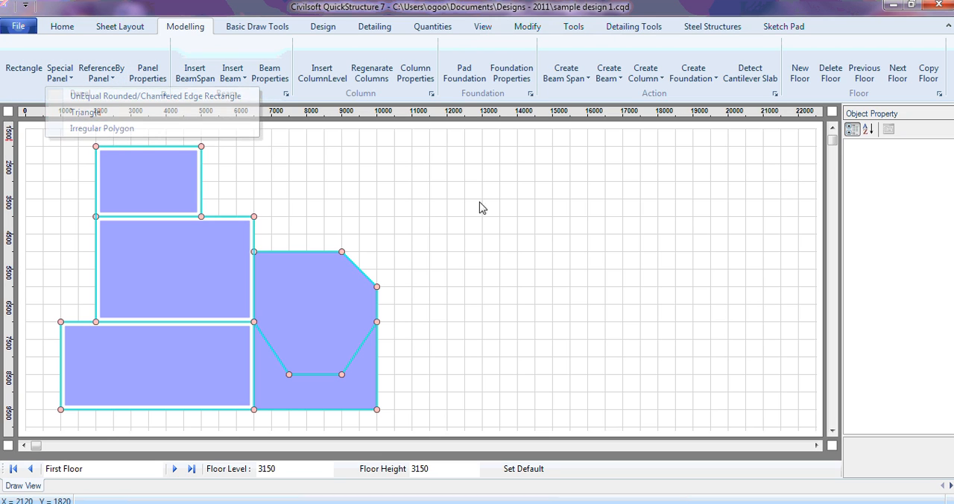
pyautogui.click(376, 287)
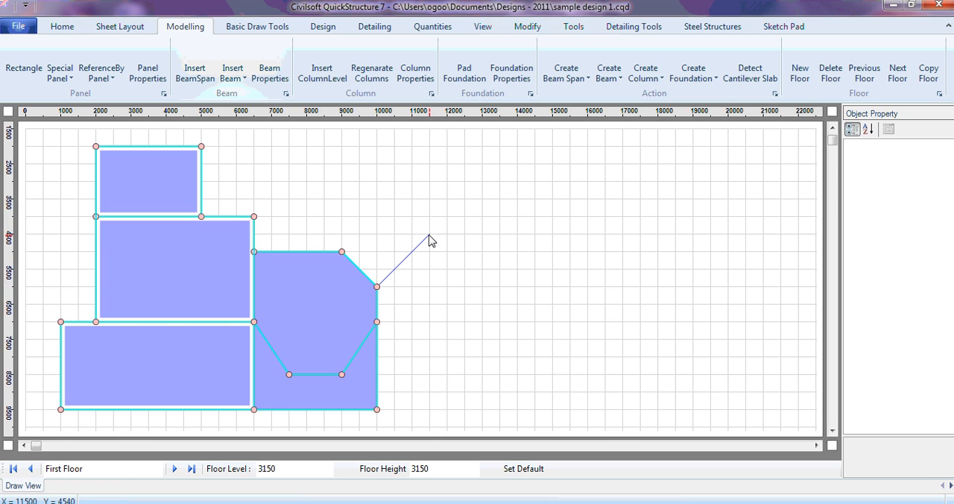
pyautogui.click(505, 236)
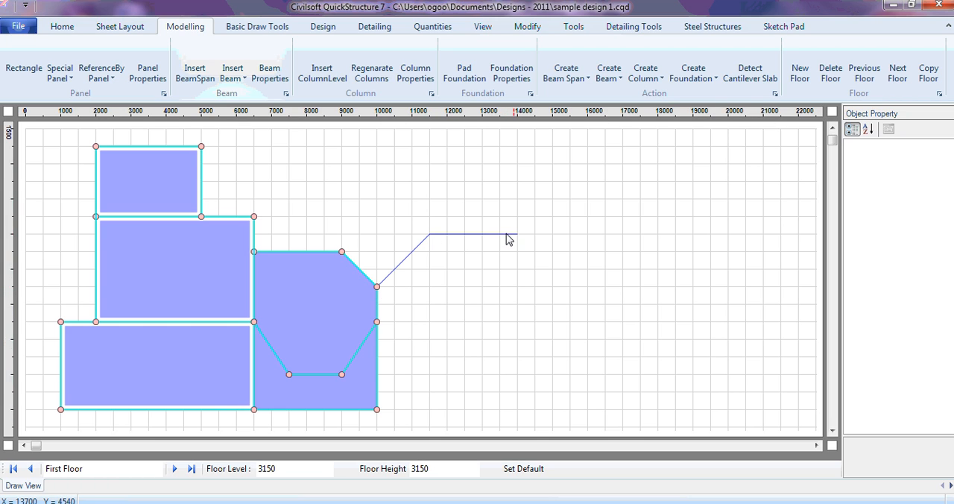
pyautogui.click(552, 288)
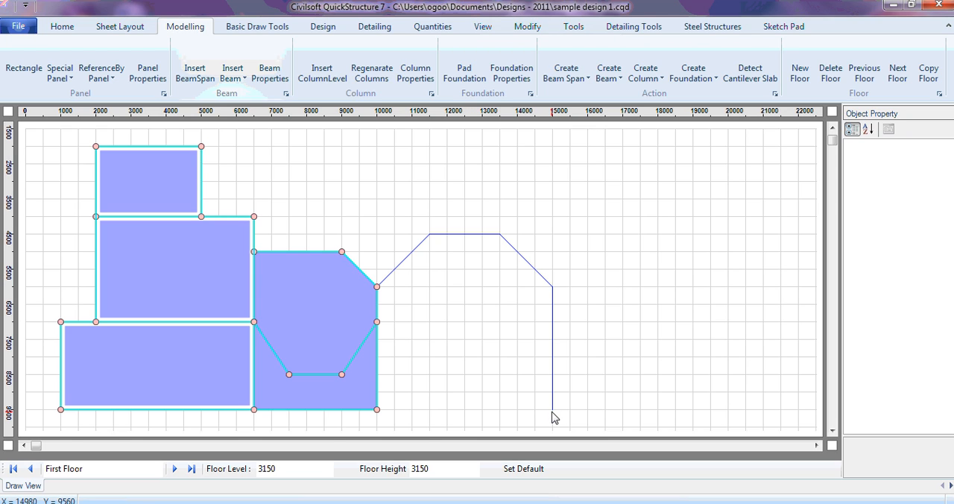
pyautogui.click(387, 407)
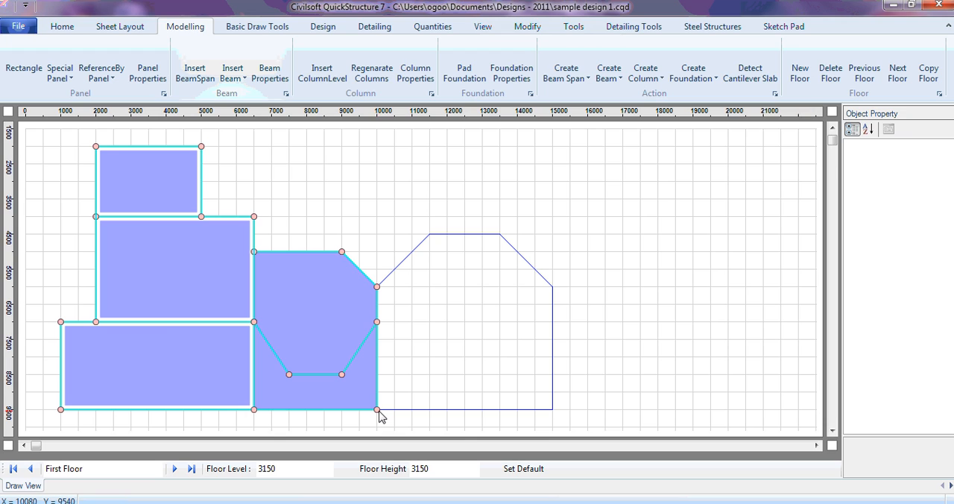
pyautogui.click(378, 410)
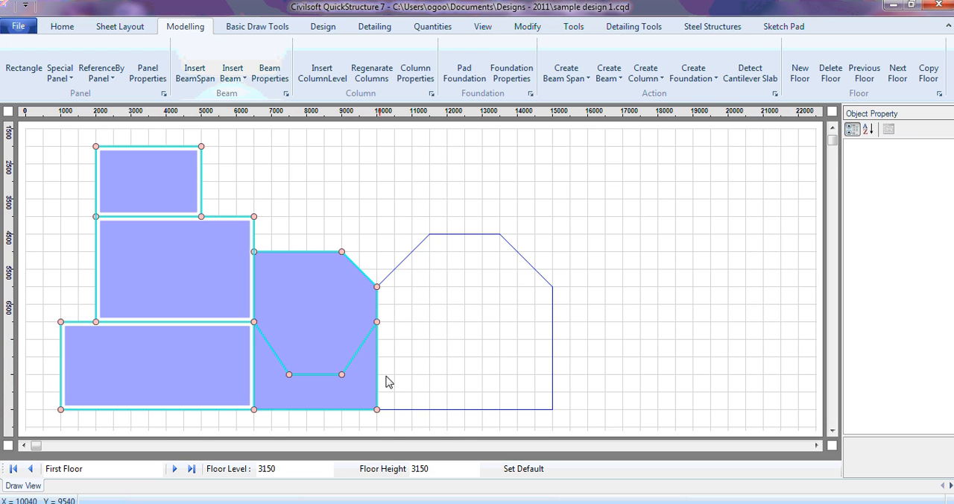
pyautogui.click(377, 288)
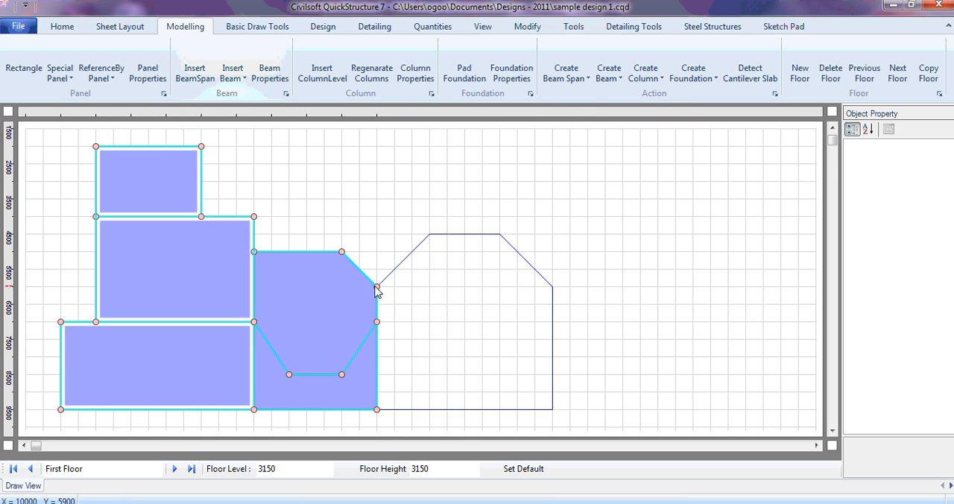
pyautogui.click(378, 410)
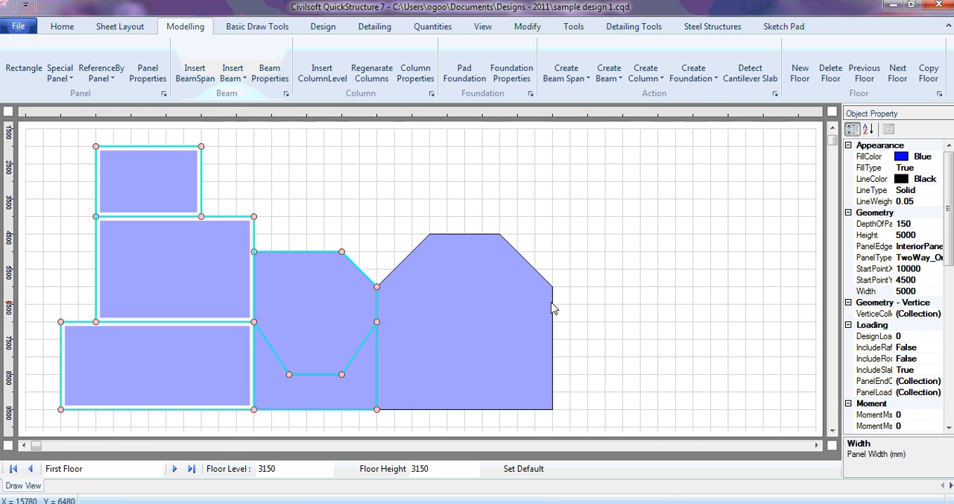
# - Delete the newly drawn irregular polygon panel
pyautogui.click(503, 331)
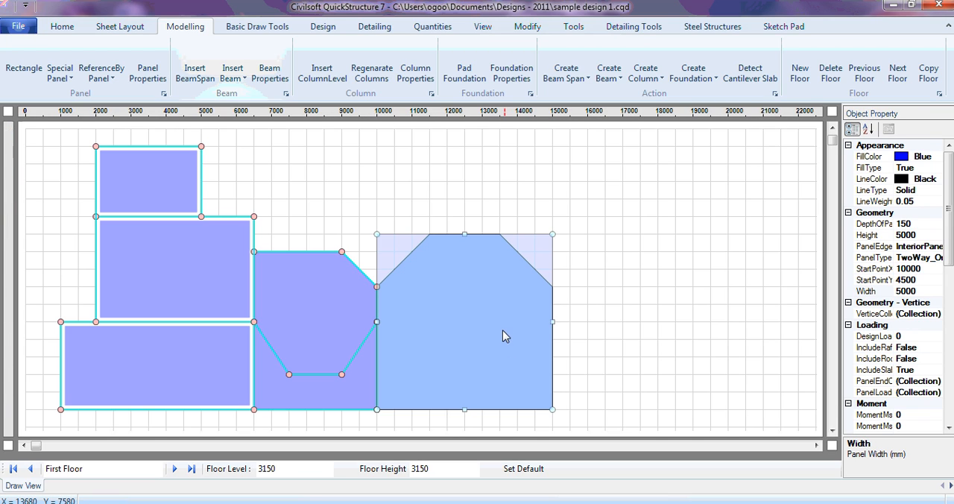
pyautogui.press('Delete')
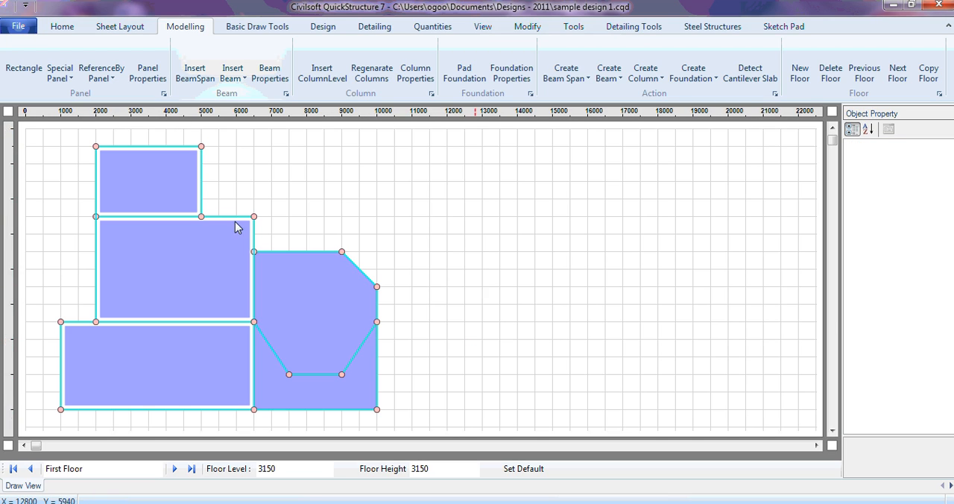
# - Draw an irregular polygon panel with six vertices, about 5000 mm wide and 5500 mm high, along the right edge of the chamfered panels
pyautogui.click(60, 72)
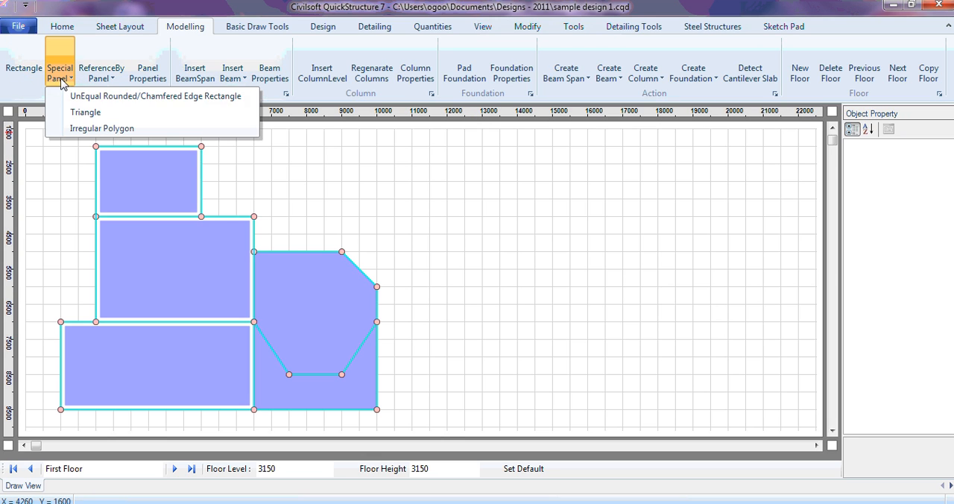
pyautogui.click(112, 129)
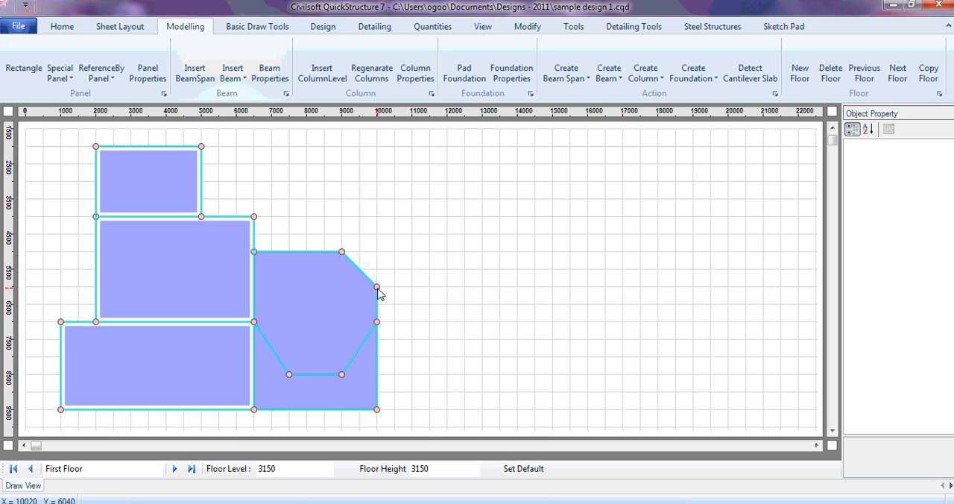
pyautogui.click(60, 73)
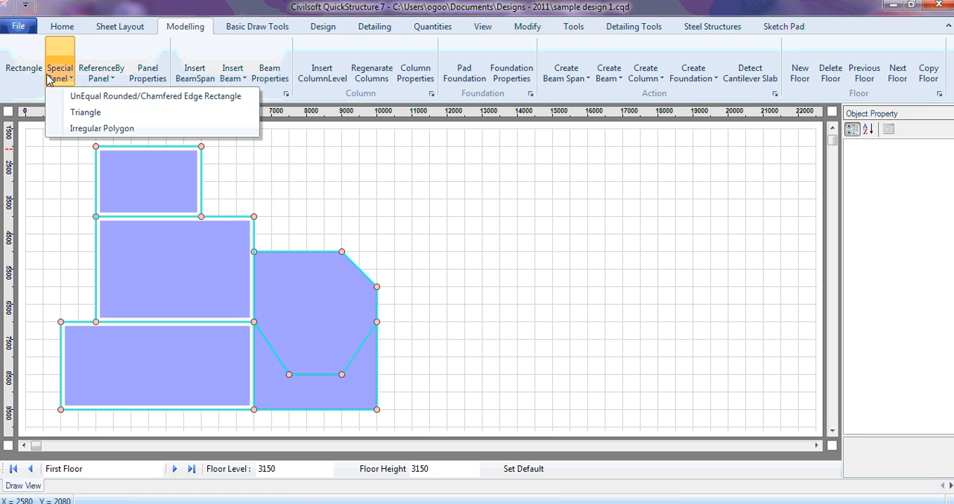
pyautogui.click(111, 130)
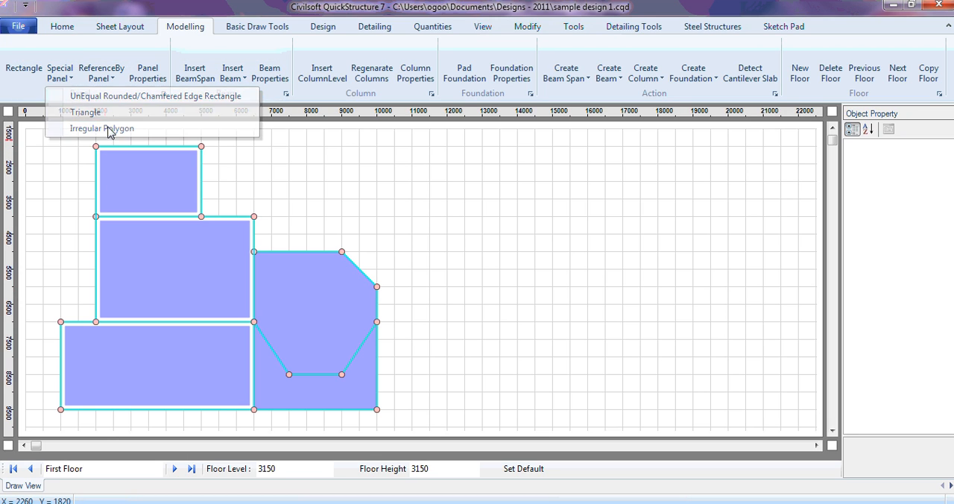
pyautogui.click(377, 288)
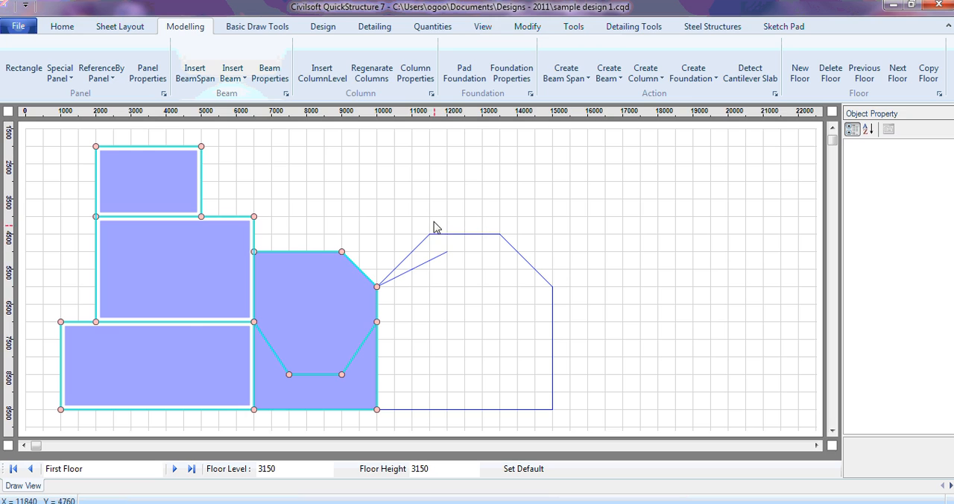
pyautogui.click(430, 217)
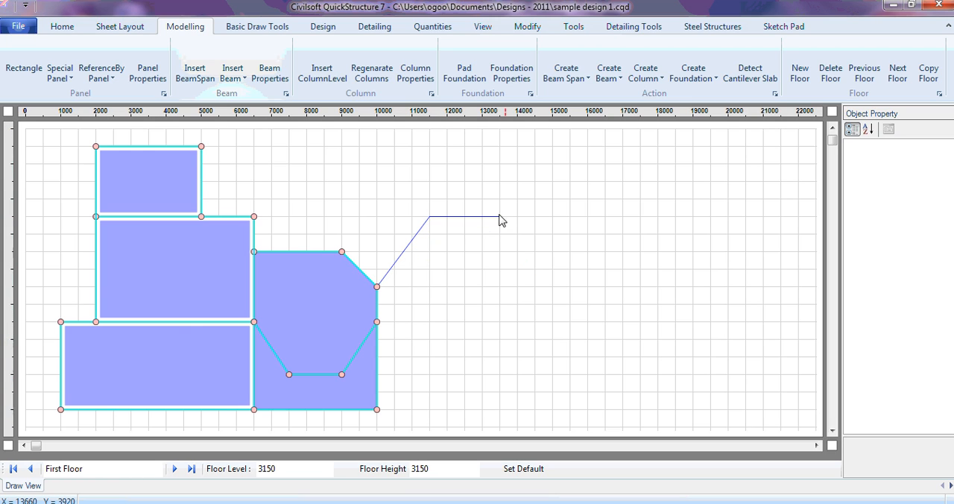
pyautogui.click(501, 216)
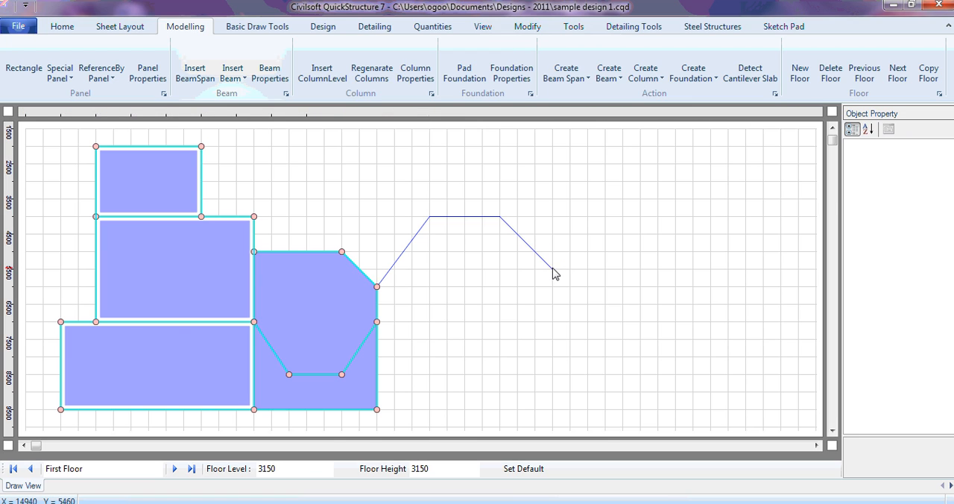
pyautogui.click(552, 270)
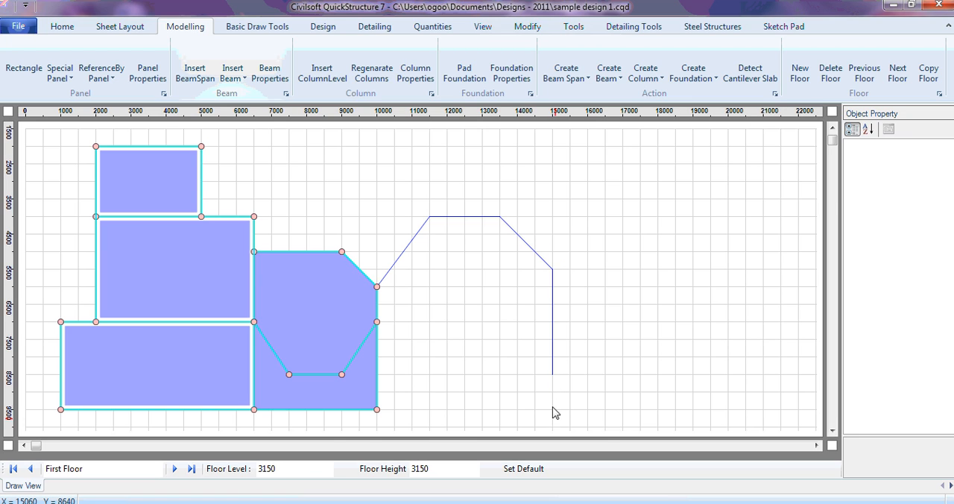
pyautogui.click(552, 408)
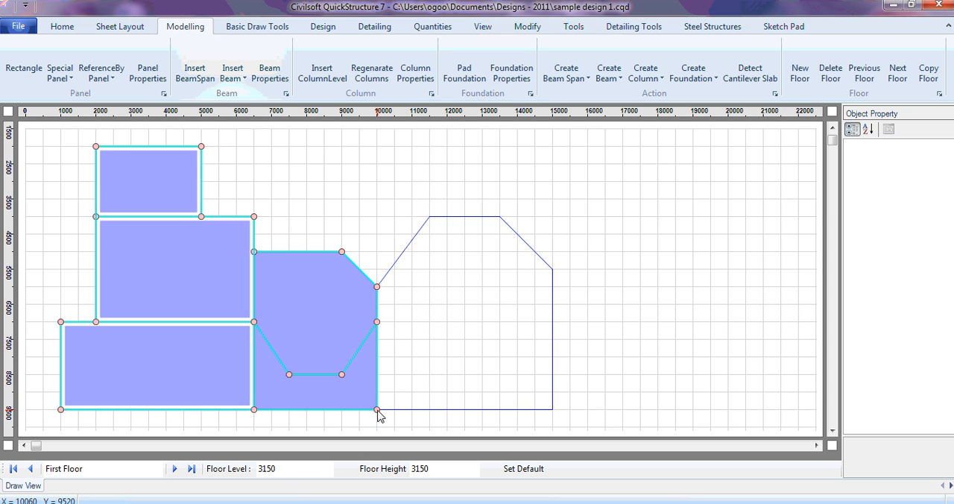
pyautogui.click(377, 409)
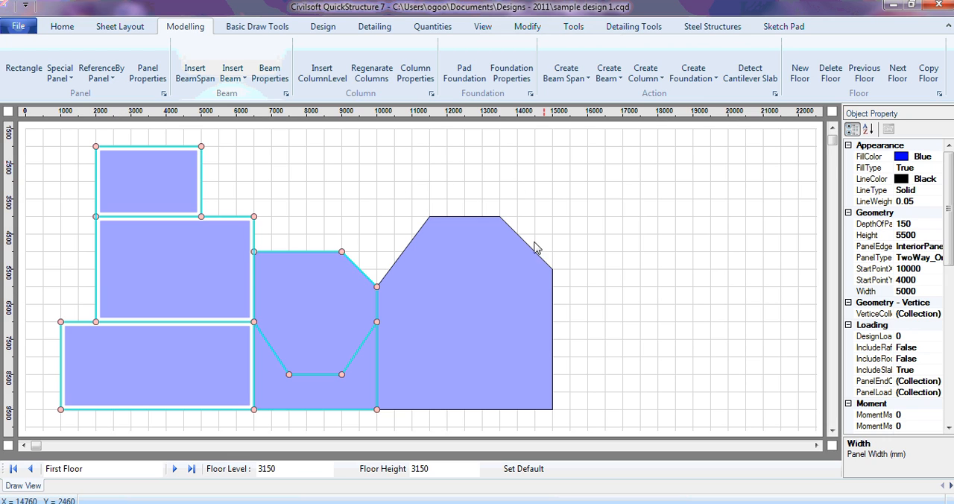
pyautogui.click(574, 29)
pyautogui.click(257, 79)
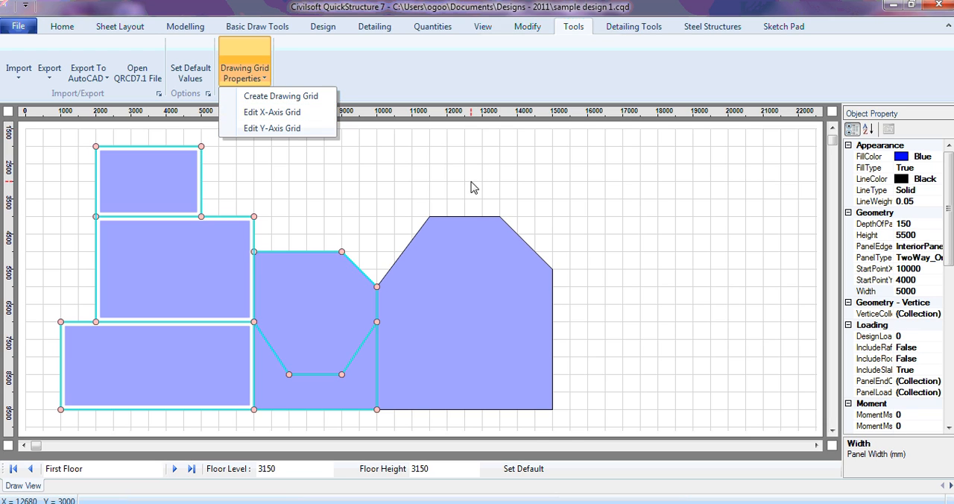
pyautogui.click(523, 212)
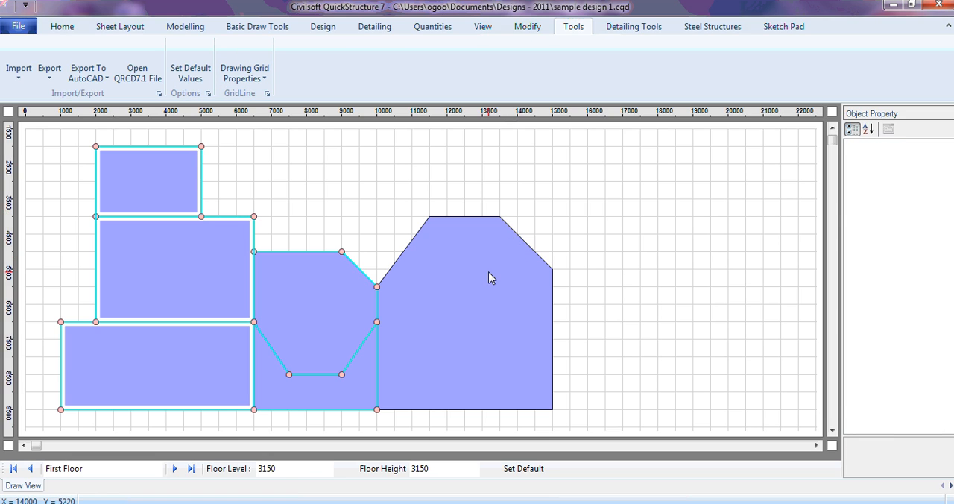
# - Examine the vertex coordinates of the new six-sided irregular panel, leaving its values as they are
pyautogui.click(488, 277)
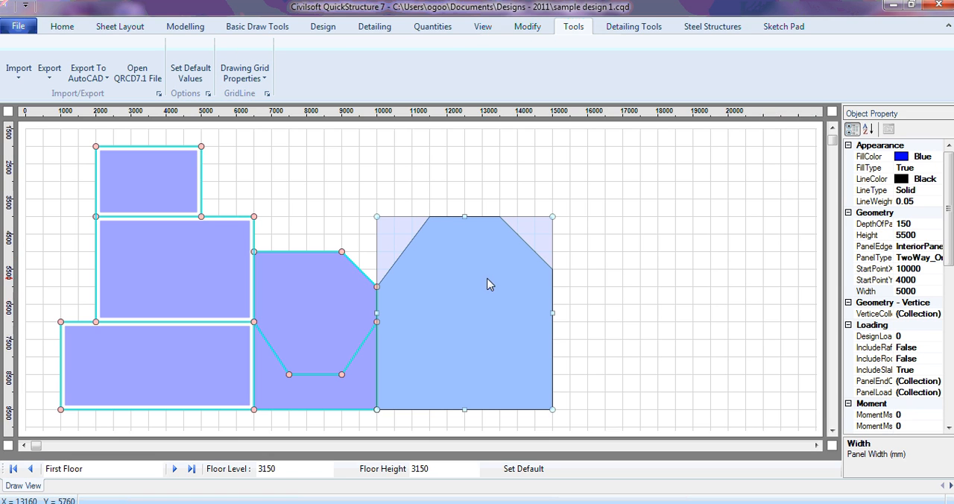
pyautogui.click(941, 316)
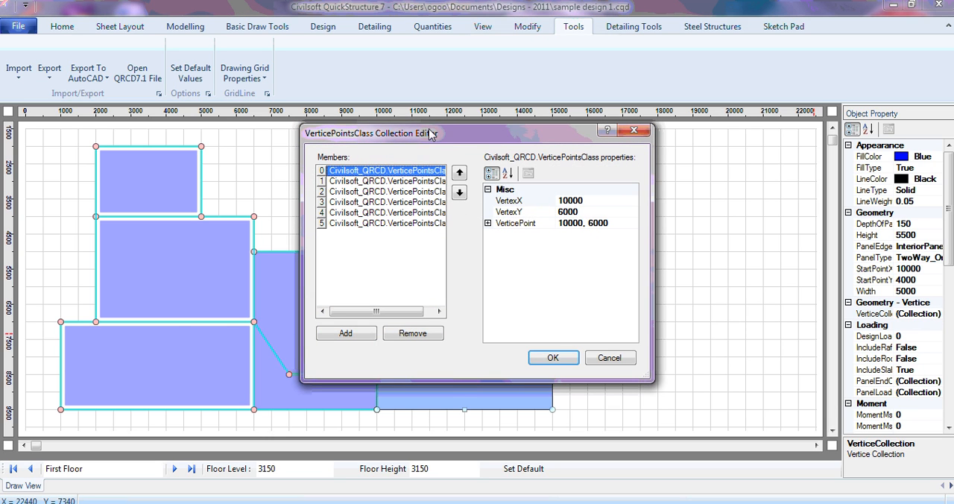
pyautogui.moveTo(442, 141); pyautogui.dragTo(746, 129)
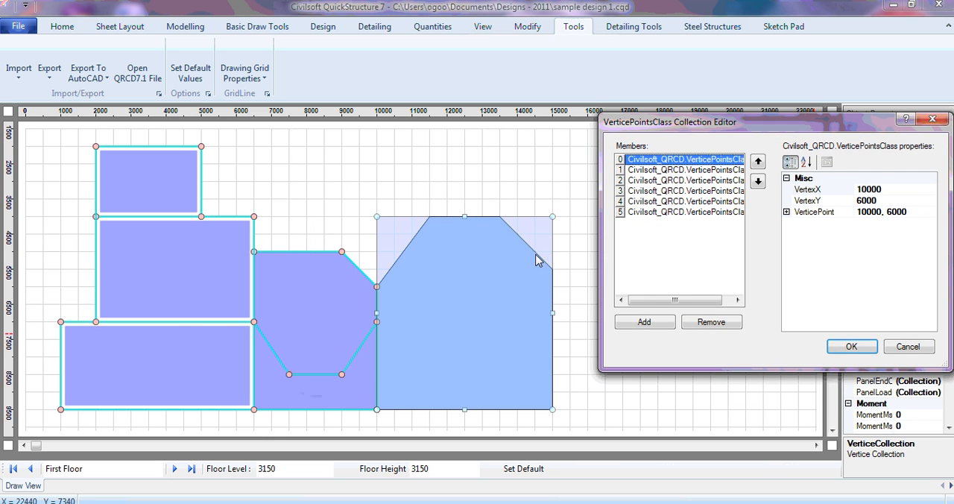
pyautogui.press('Down')
pyautogui.press('Down')
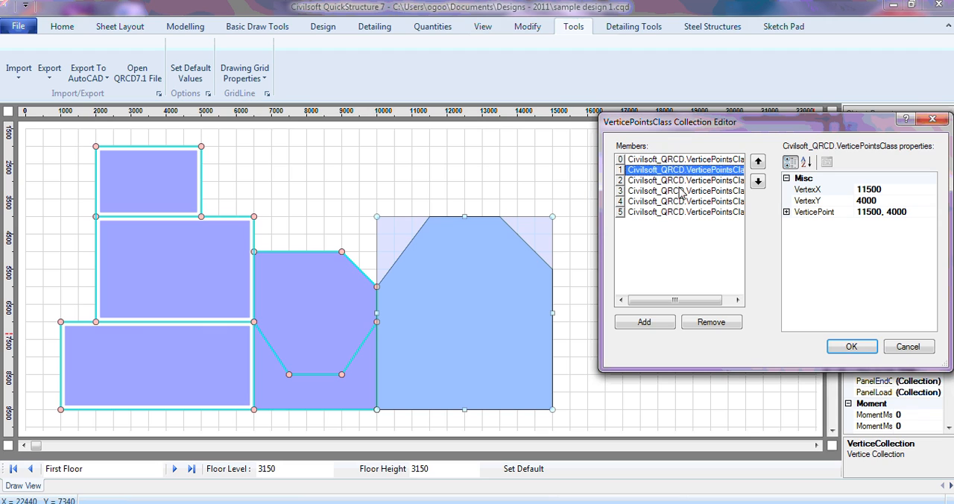
pyautogui.click(689, 160)
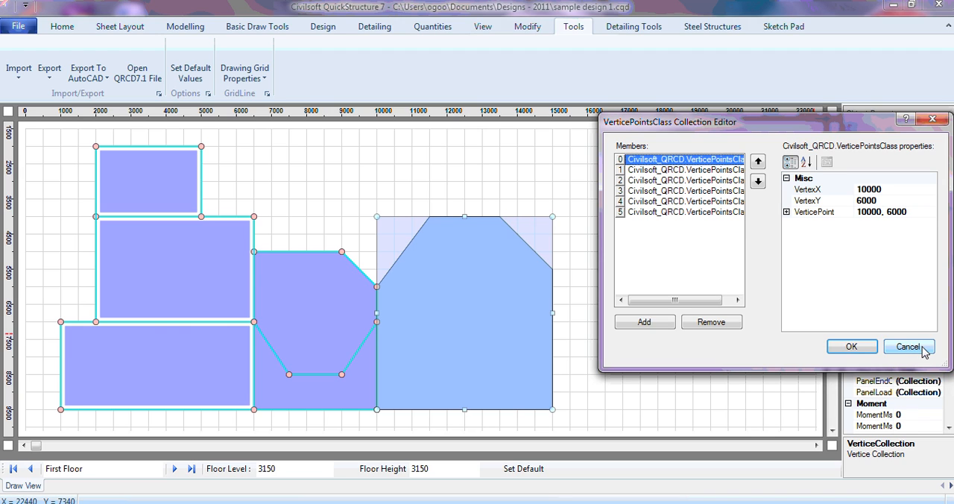
pyautogui.click(892, 191)
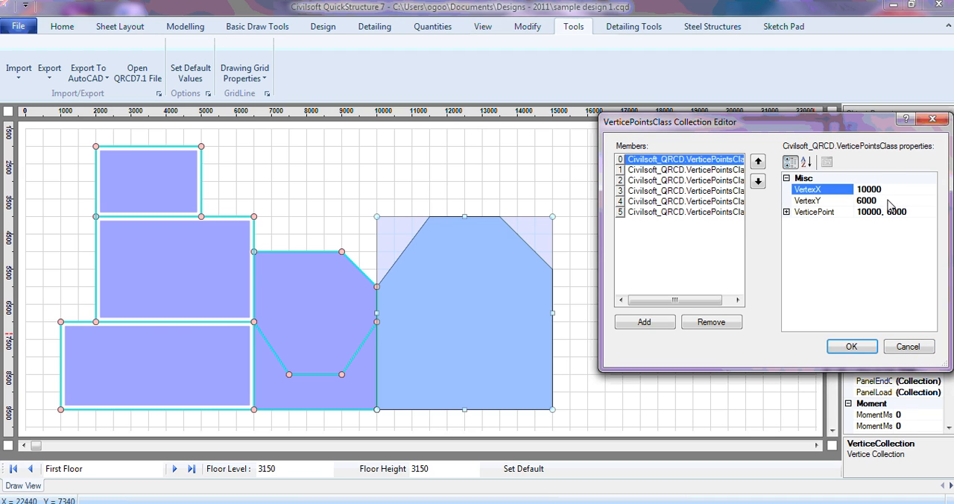
pyautogui.click(888, 201)
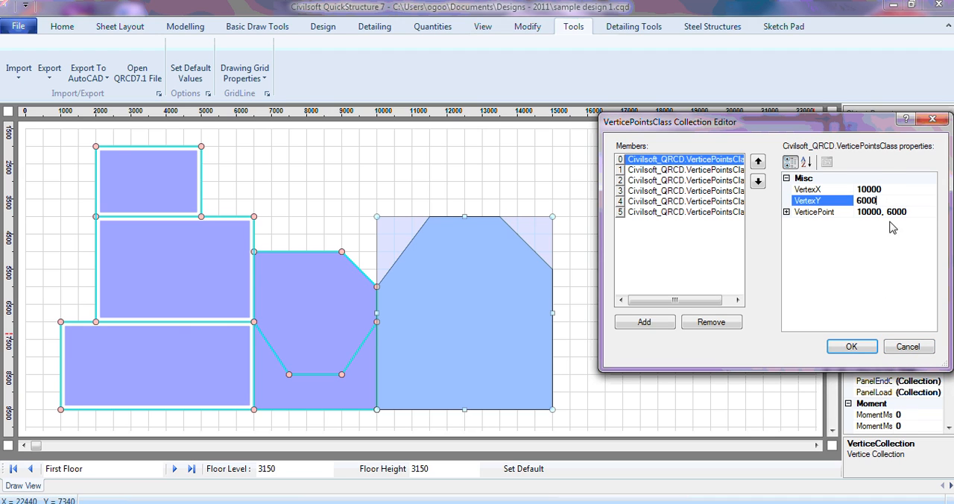
pyautogui.click(909, 348)
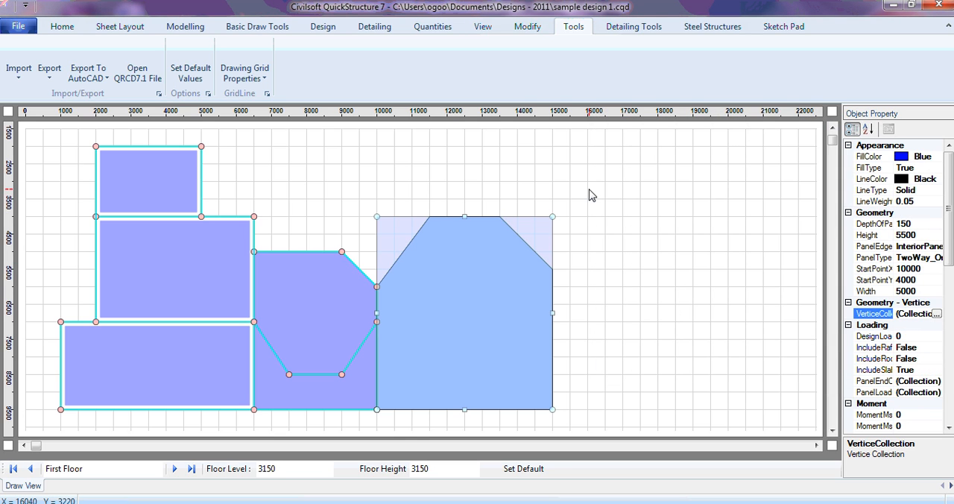
pyautogui.click(254, 78)
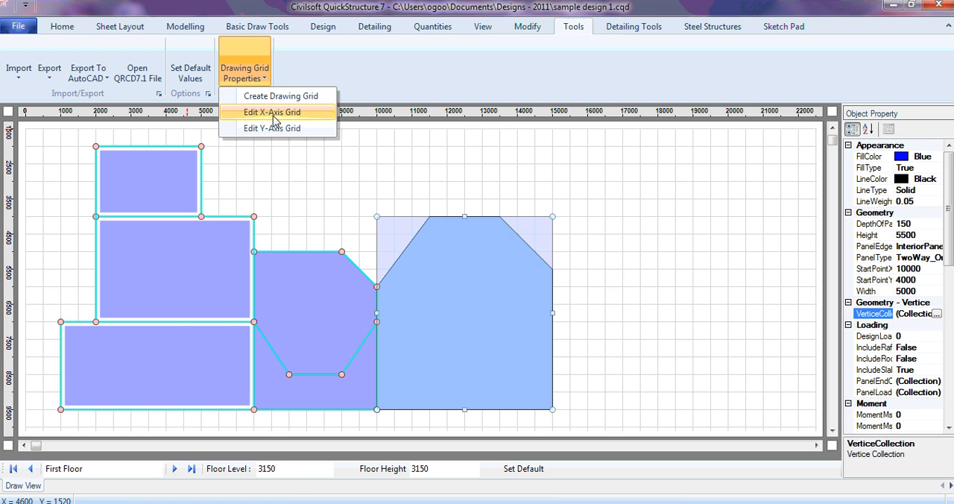
pyautogui.click(399, 158)
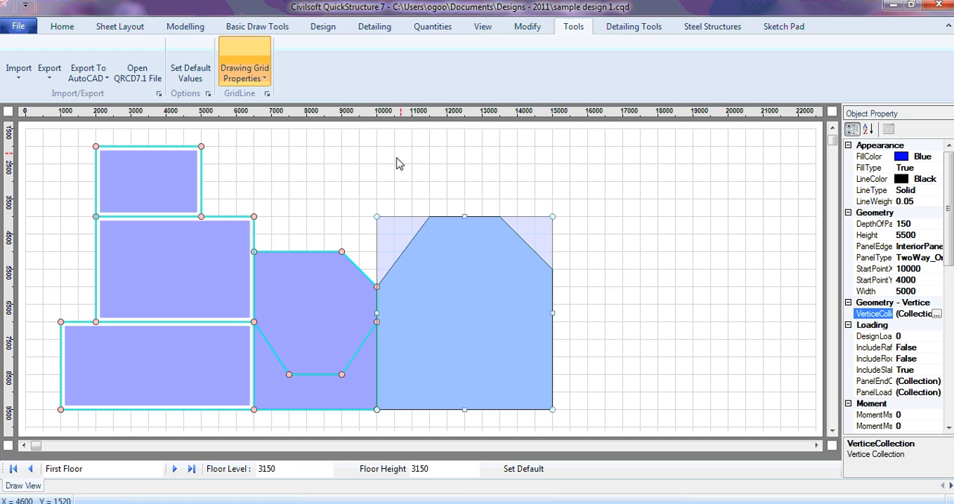
# - Delete the six-sided irregular polygon panel adjoining the right edge of the chamfered panels
pyautogui.click(378, 315)
pyautogui.click(376, 290)
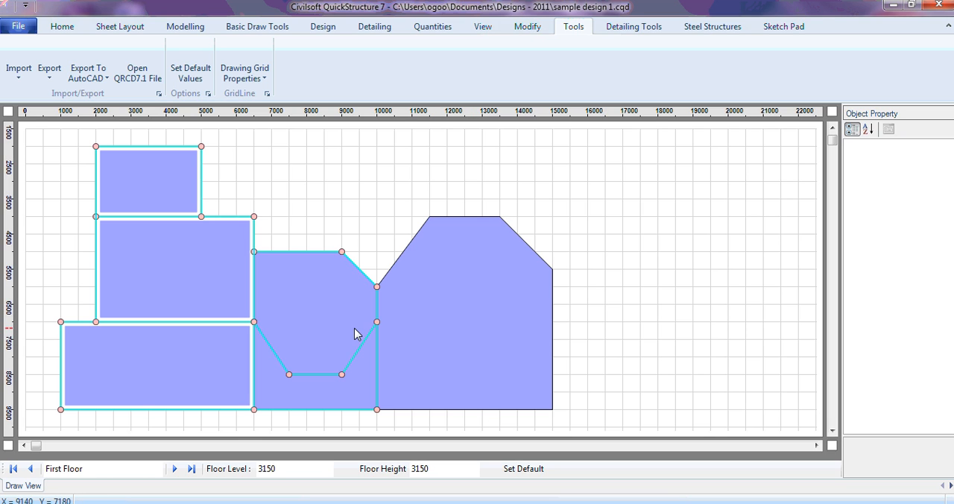
pyautogui.click(483, 343)
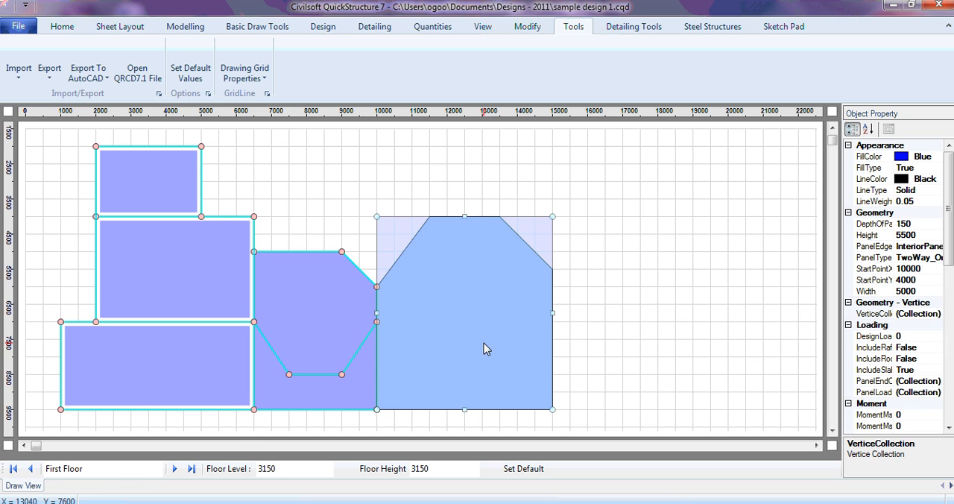
pyautogui.press('Delete')
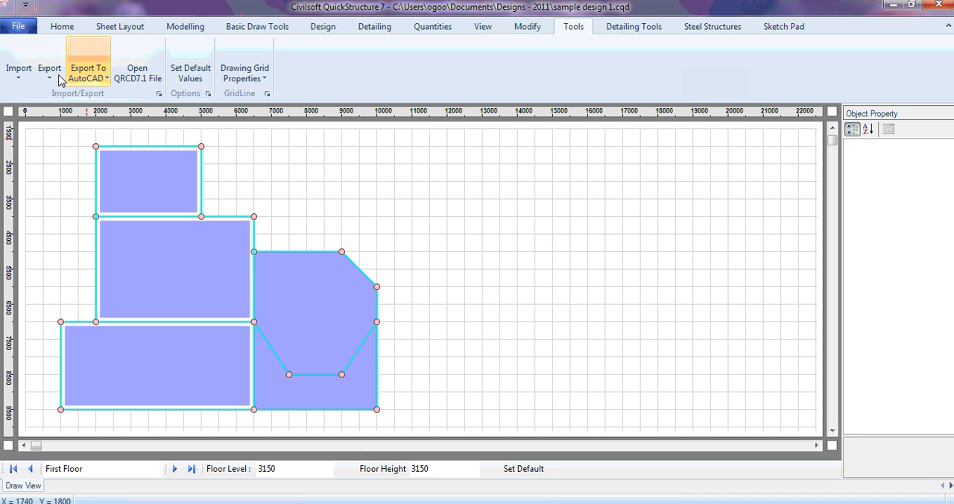
# - Draw a triangular panel about 4000 mm wide and 3500 mm high, with its base along the right edge of the chamfered panels
pyautogui.click(186, 26)
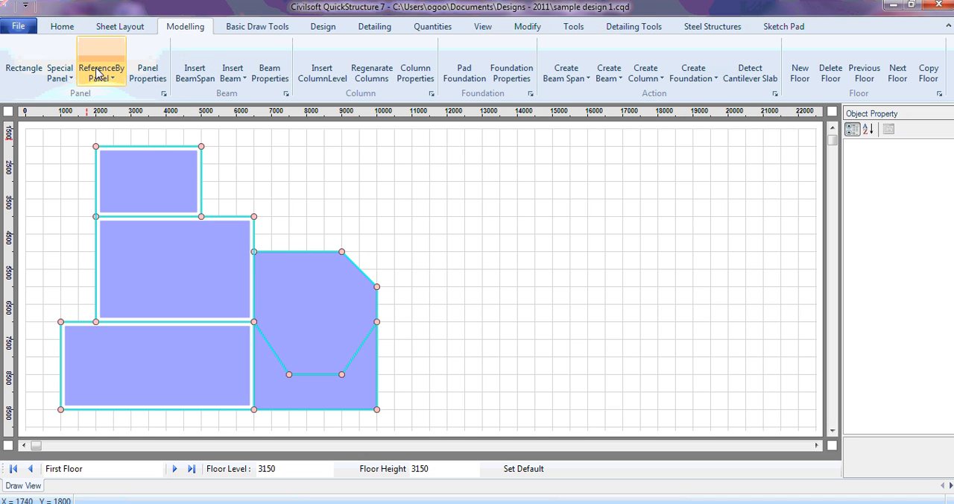
pyautogui.click(60, 74)
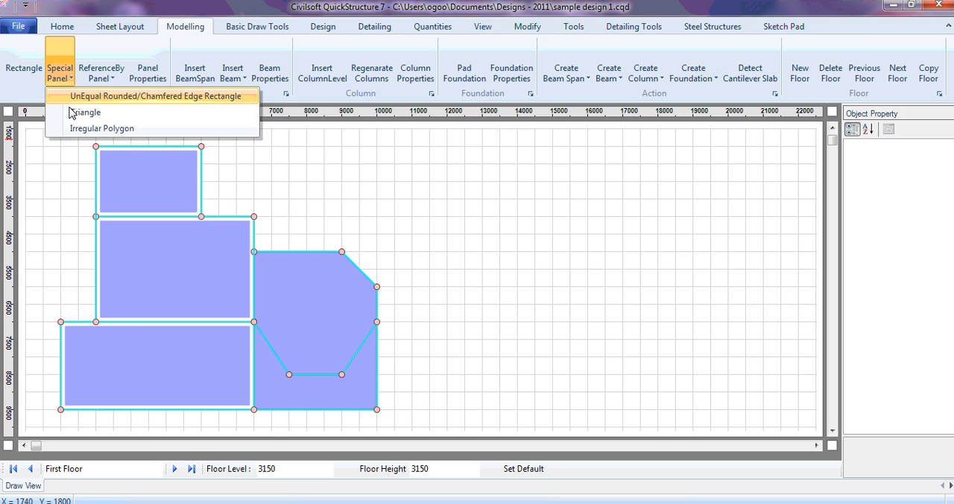
pyautogui.click(113, 113)
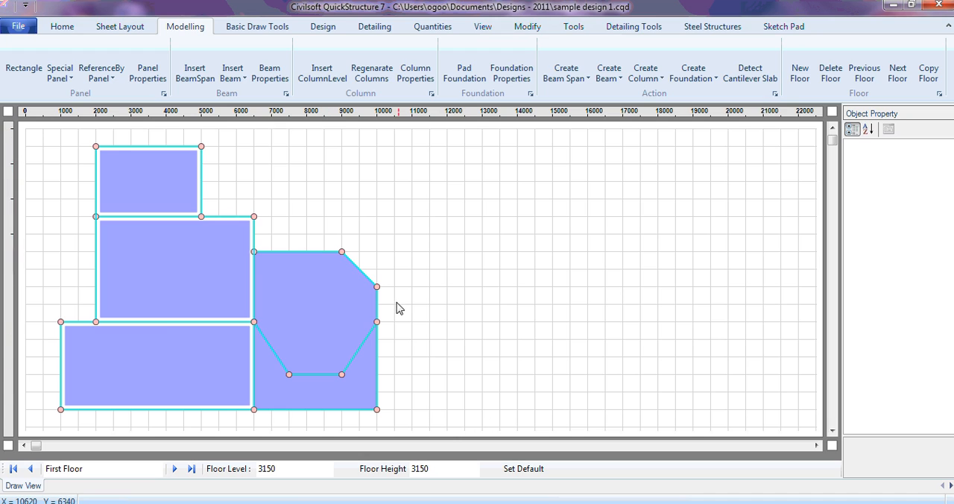
pyautogui.click(377, 287)
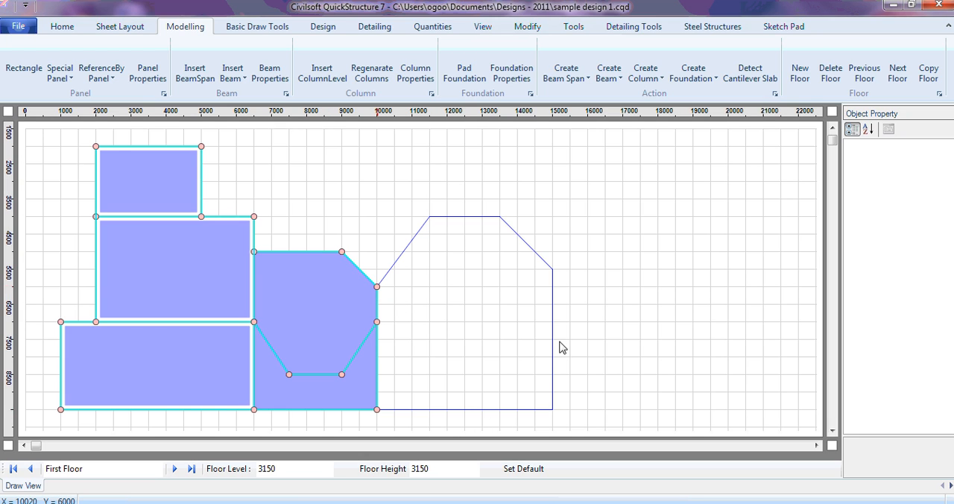
pyautogui.click(518, 323)
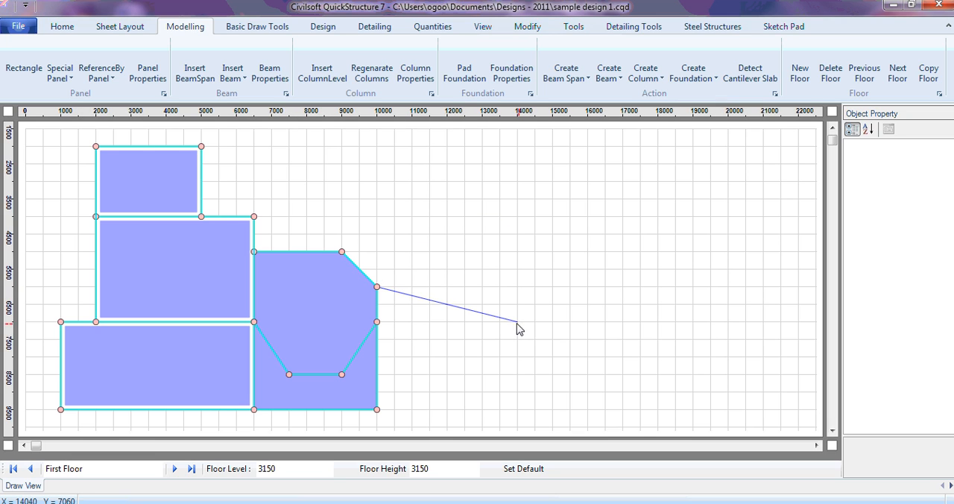
pyautogui.click(377, 409)
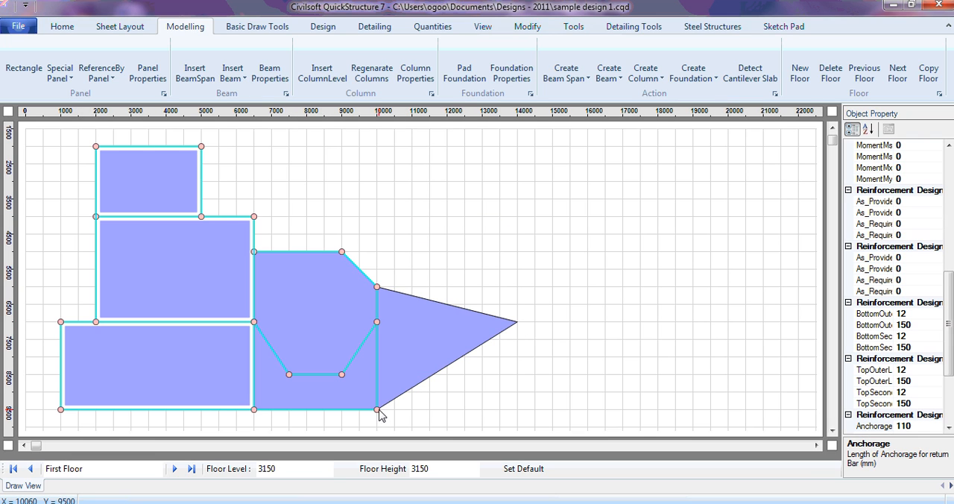
pyautogui.click(429, 345)
pyautogui.click(602, 310)
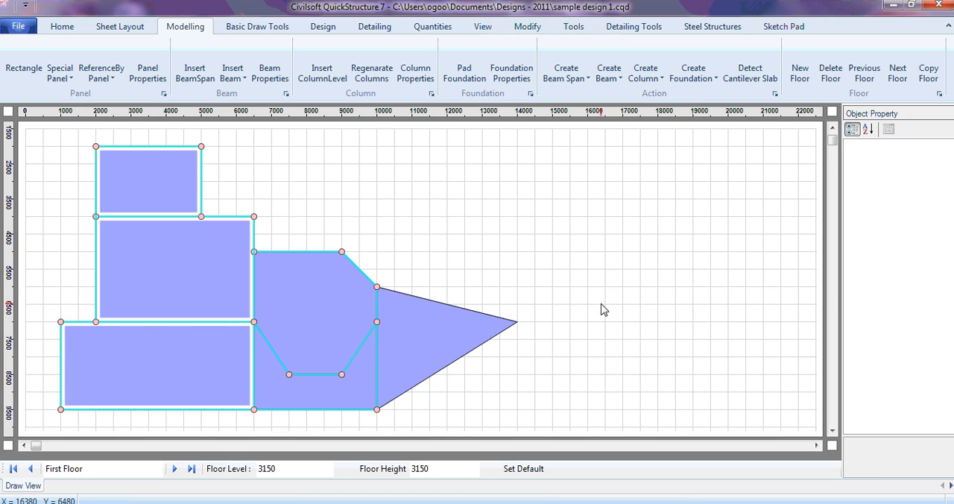
# - Draw an unequal rounded/chamfered edge rectangle panel, 5500 mm wide and 3000 mm high, directly below the lowest left panel
pyautogui.click(65, 78)
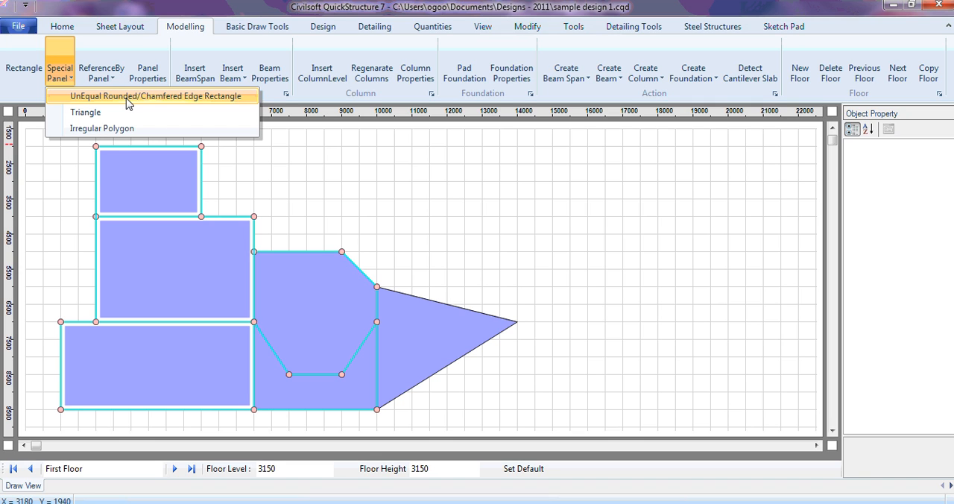
pyautogui.click(832, 430)
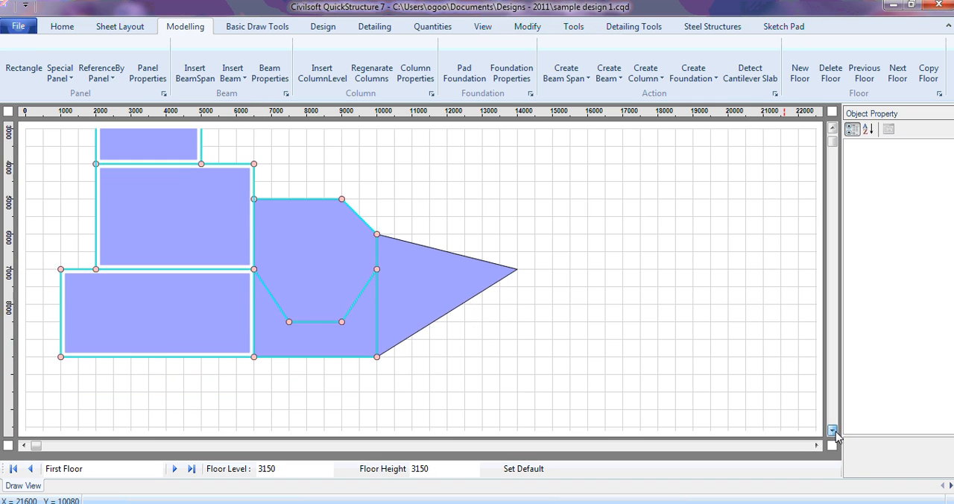
pyautogui.click(833, 431)
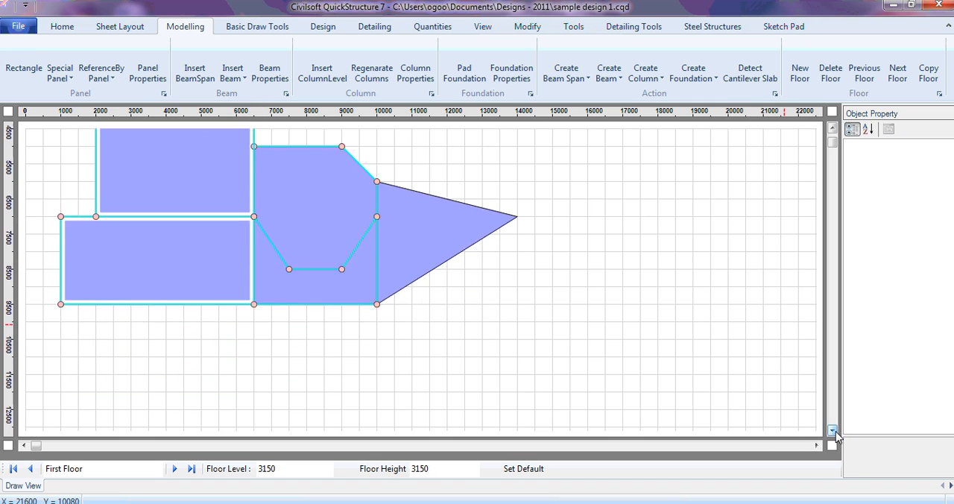
pyautogui.click(63, 79)
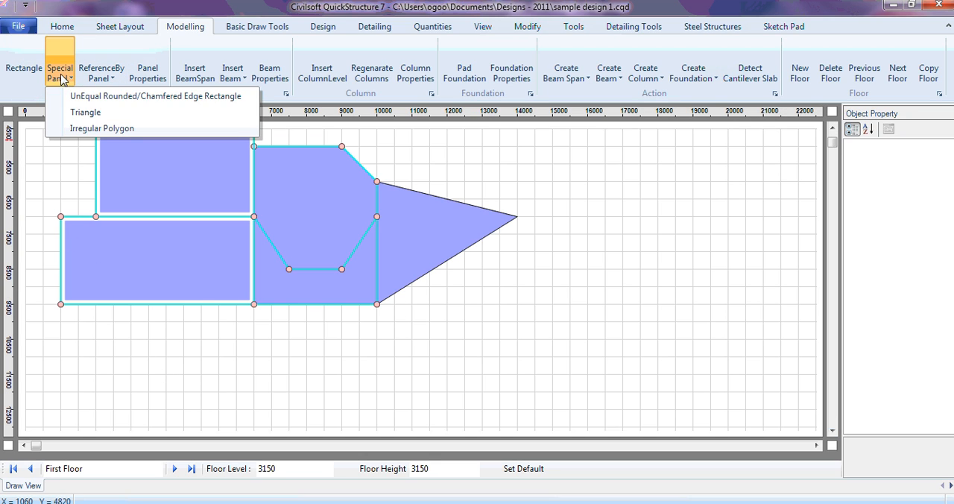
pyautogui.click(83, 113)
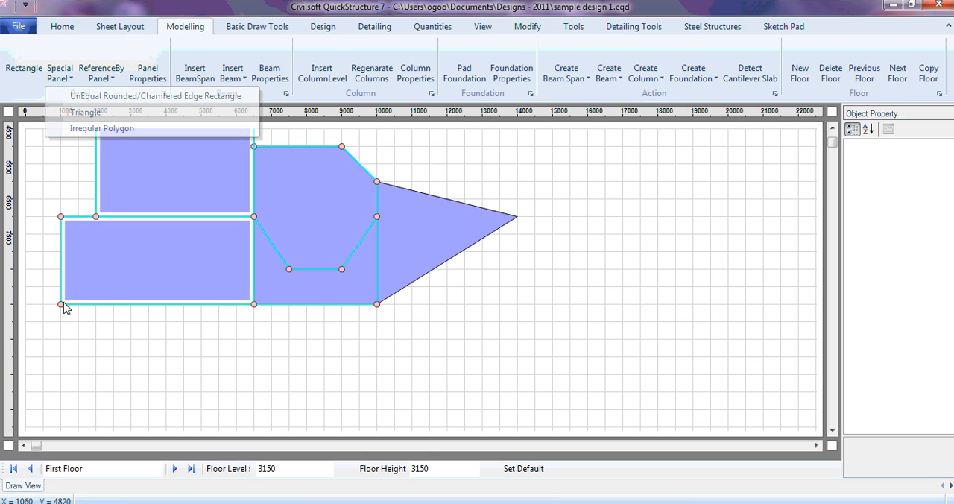
pyautogui.moveTo(62, 305); pyautogui.dragTo(253, 409)
# - Select the new rectangular panel and widen the property pane so its corner setting names are readable
pyautogui.click(201, 366)
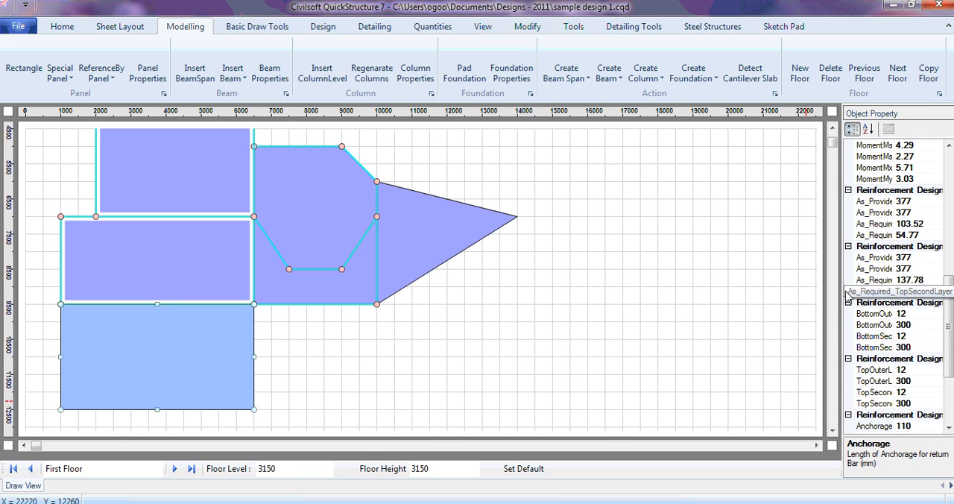
pyautogui.moveTo(844, 276); pyautogui.dragTo(812, 279)
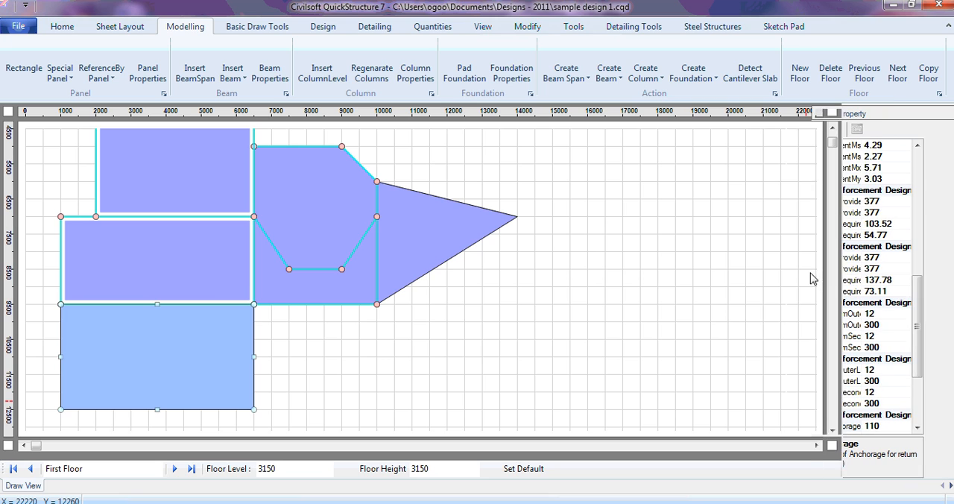
pyautogui.moveTo(949, 313); pyautogui.dragTo(950, 185)
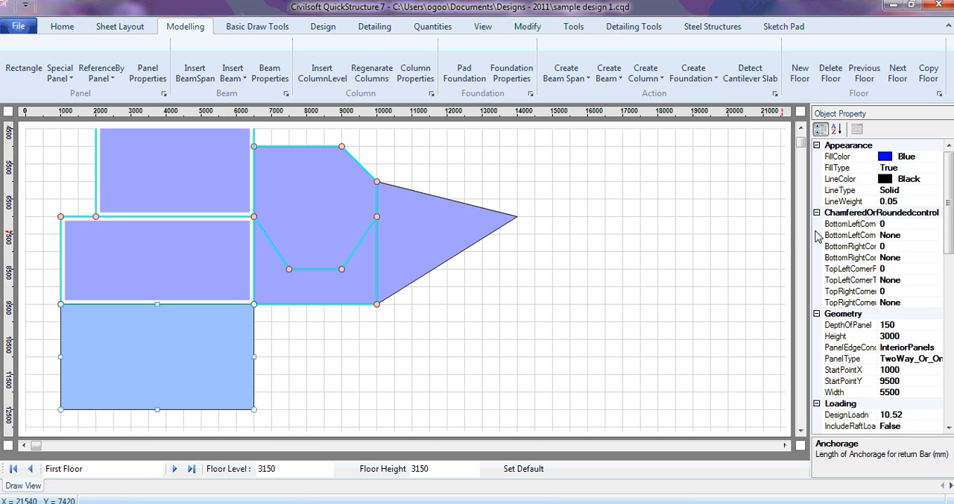
pyautogui.moveTo(809, 249); pyautogui.dragTo(760, 254)
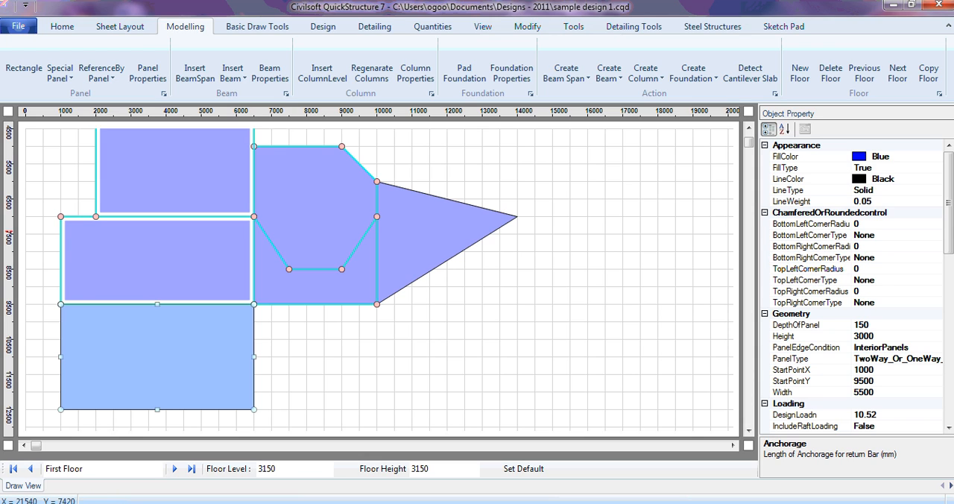
# - Chamfer the new rectangular panel's bottom-left corner with a radius of 500 mm
pyautogui.moveTo(277, 503)
pyautogui.click(935, 234)
pyautogui.click(936, 236)
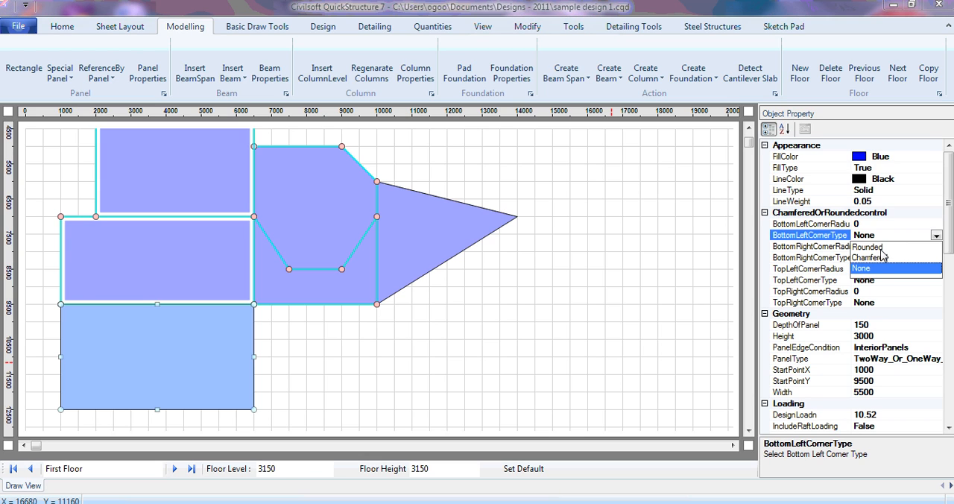
pyautogui.click(880, 257)
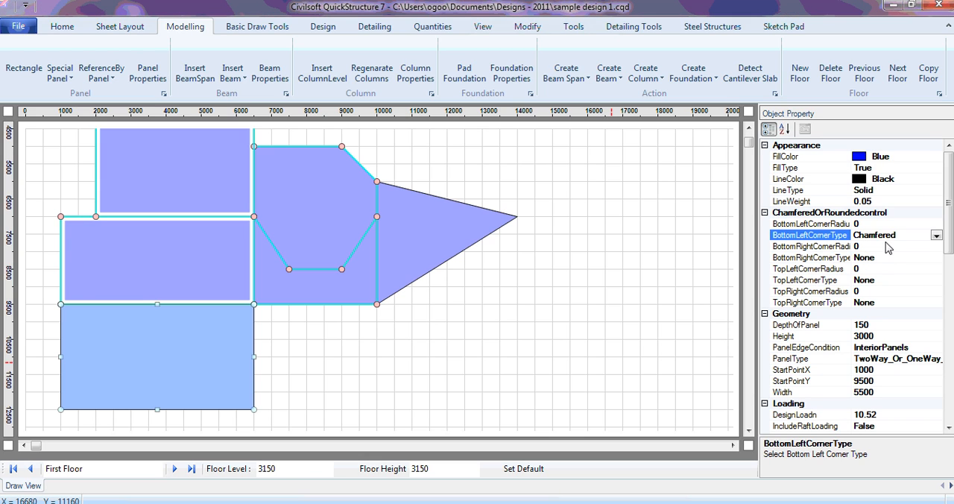
pyautogui.click(885, 224)
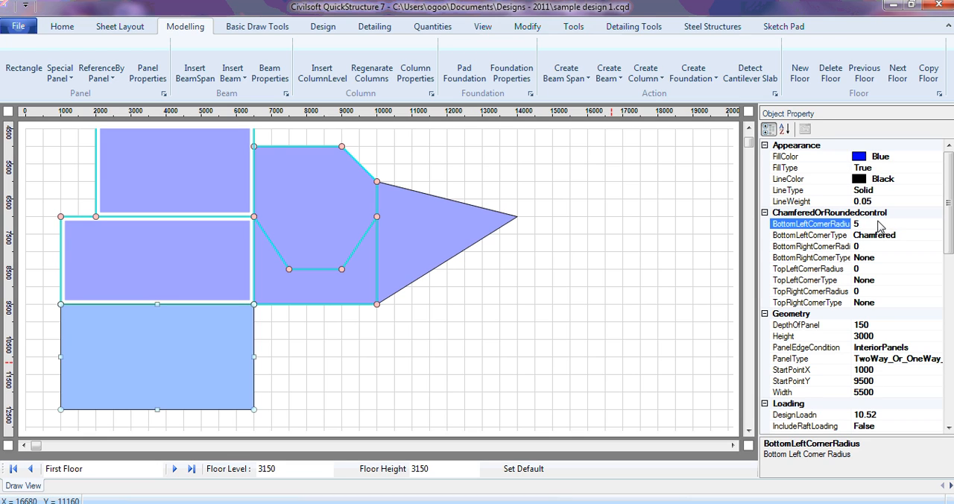
pyautogui.press('Return')
pyautogui.click(37, 365)
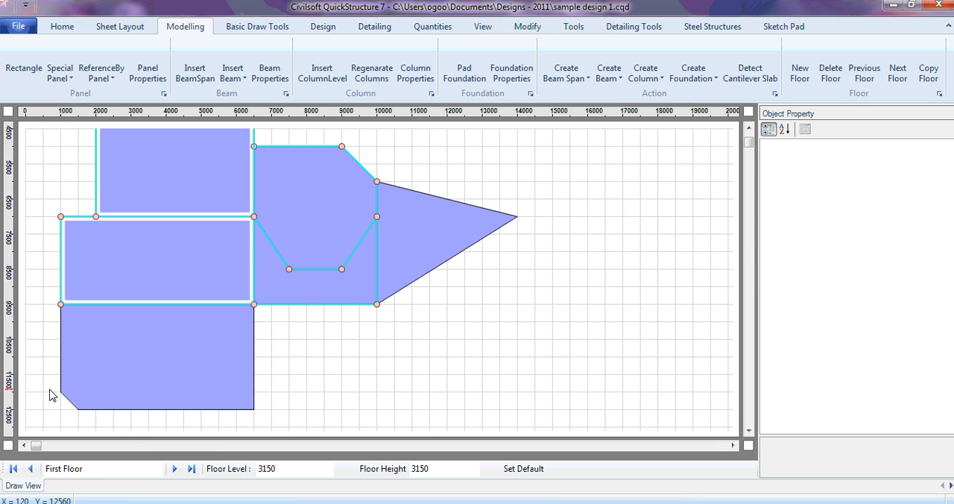
pyautogui.click(127, 352)
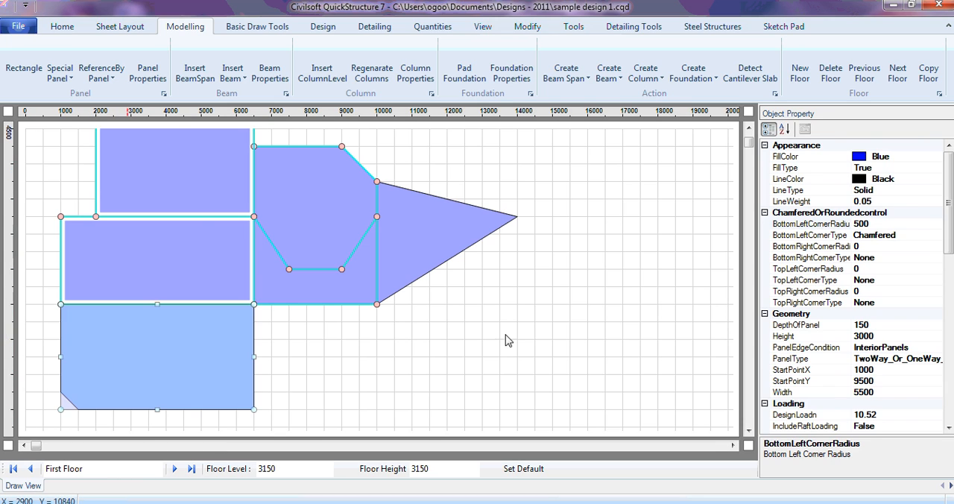
# - Set the bottom-left corner type of the lowest rectangular panel to Rounded and deselect the panel
pyautogui.click(938, 235)
pyautogui.click(936, 235)
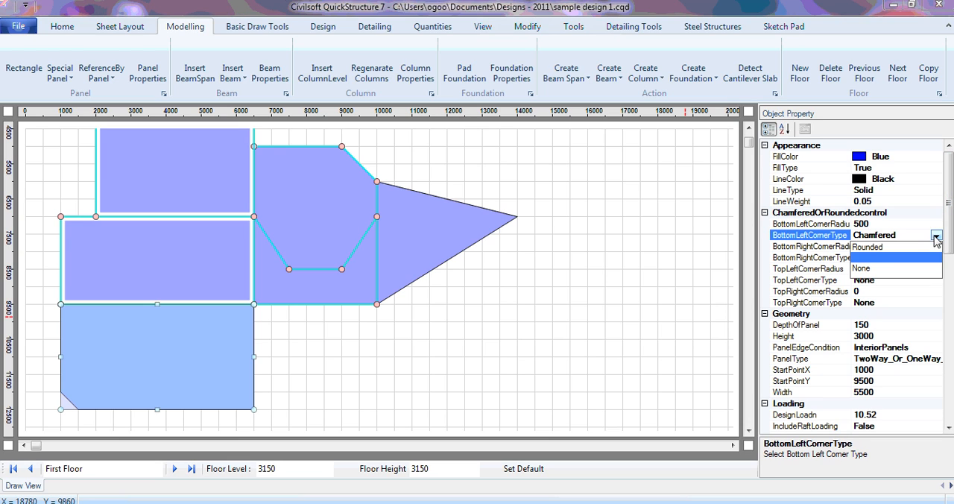
pyautogui.click(882, 247)
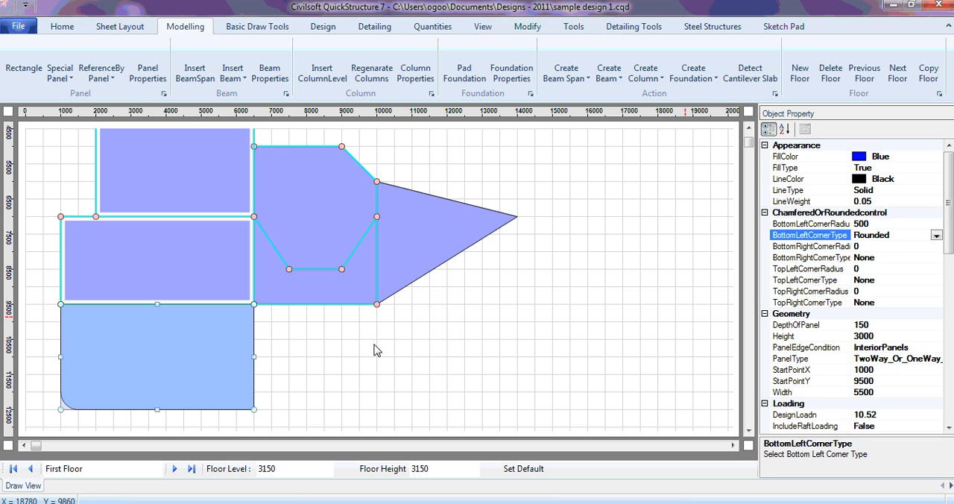
pyautogui.click(353, 377)
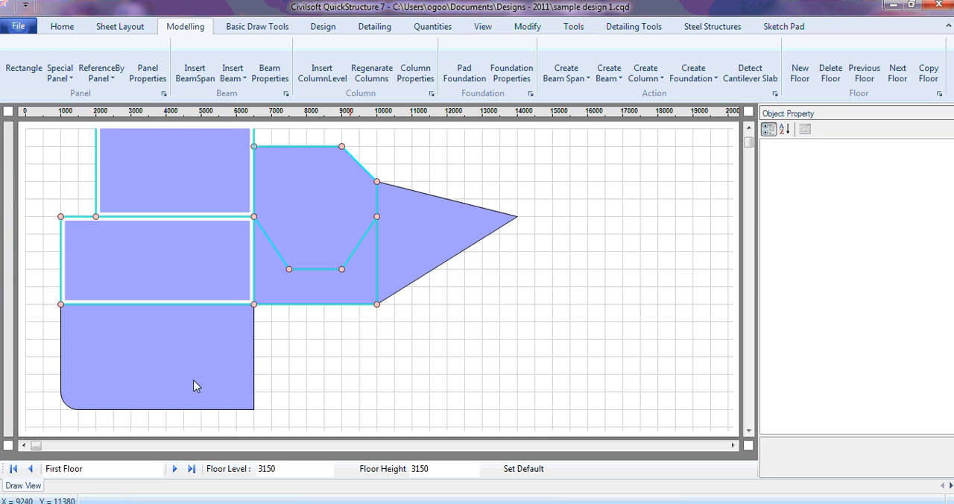
# - Select the rounded-corner panel again and set its bottom-left corner type to Chamfered
pyautogui.click(112, 377)
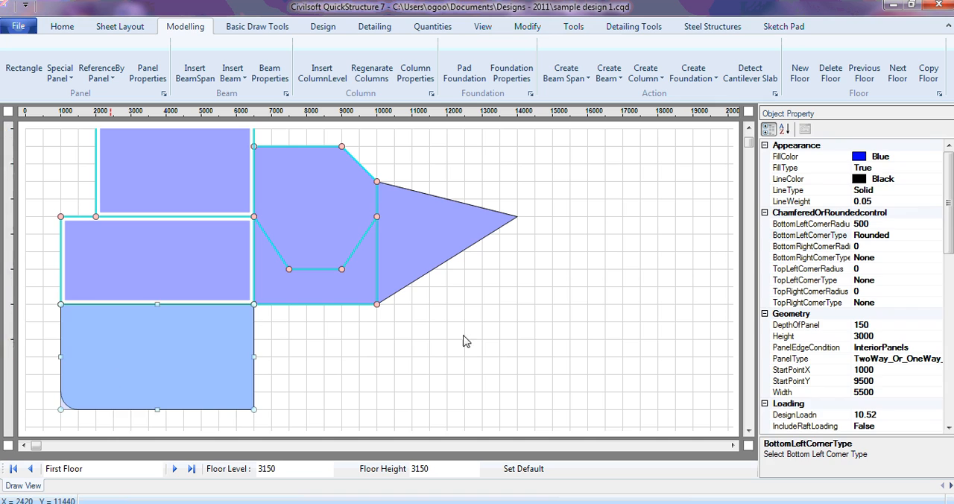
pyautogui.click(940, 237)
pyautogui.click(936, 235)
pyautogui.click(877, 258)
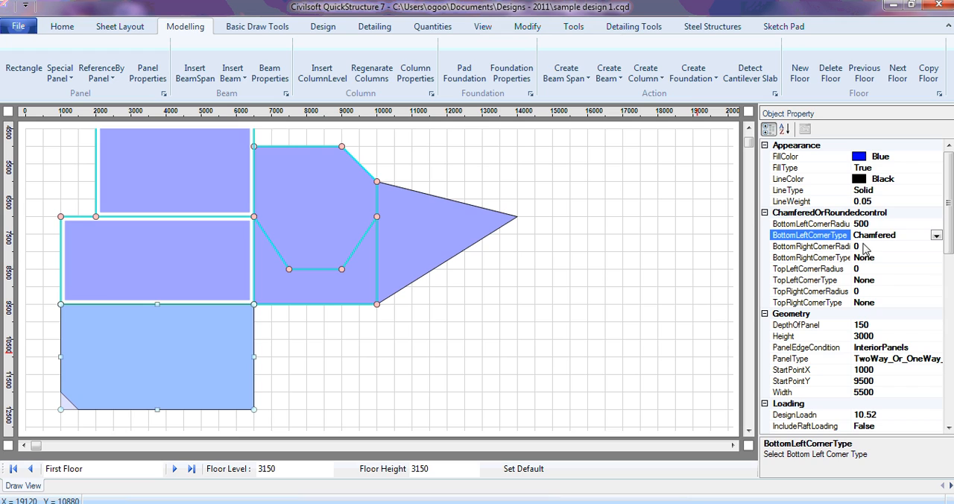
# - Chamfer the same panel's bottom-right corner with a radius of 500 mm and deselect the panel
pyautogui.click(900, 246)
pyautogui.click(908, 261)
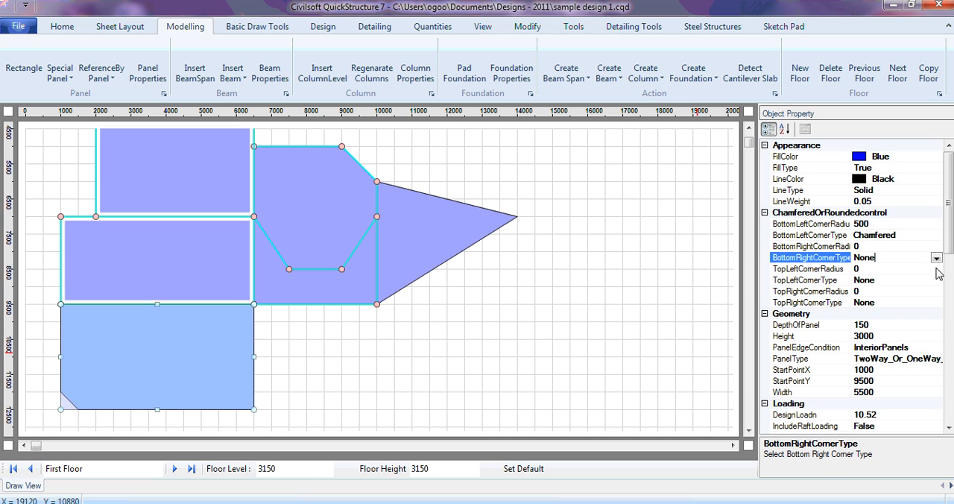
pyautogui.click(936, 258)
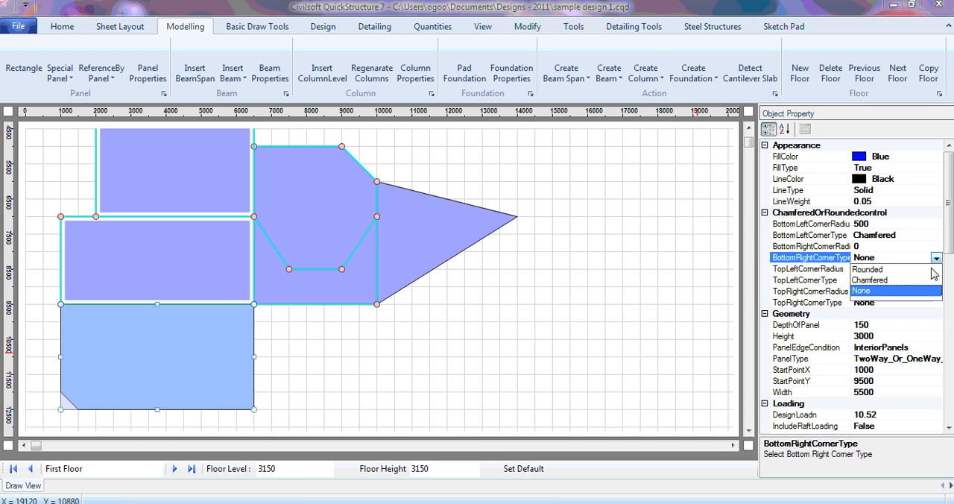
pyautogui.click(877, 280)
pyautogui.click(883, 249)
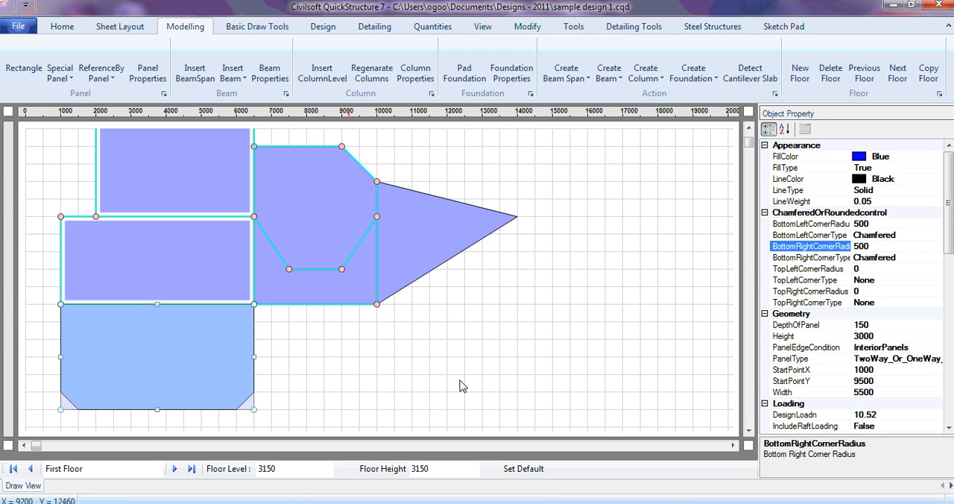
pyautogui.click(437, 356)
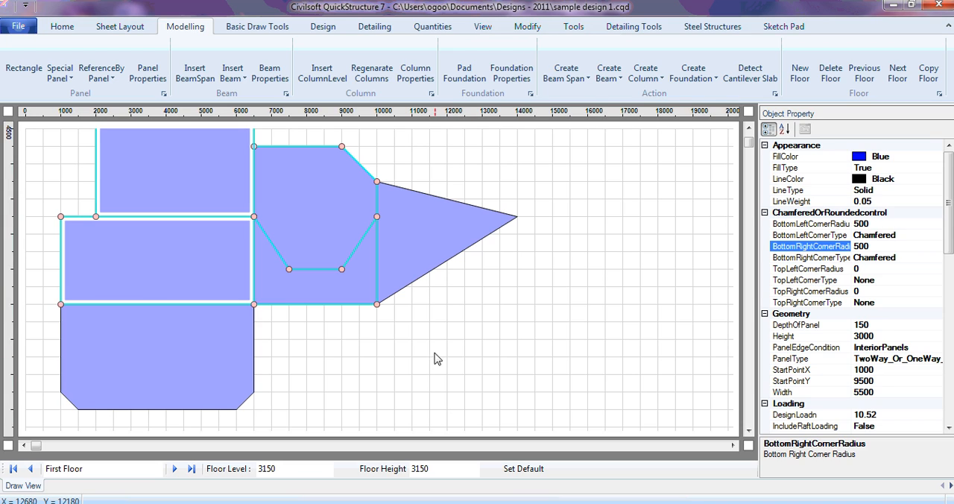
# - Draw an irregular polygon panel through about (6500, 9500), (10000, 9500), (11500, 11000), (11500, 12500), (8000, 12500) and (6500, 12000), beside the chamfered rectangle
pyautogui.click(72, 87)
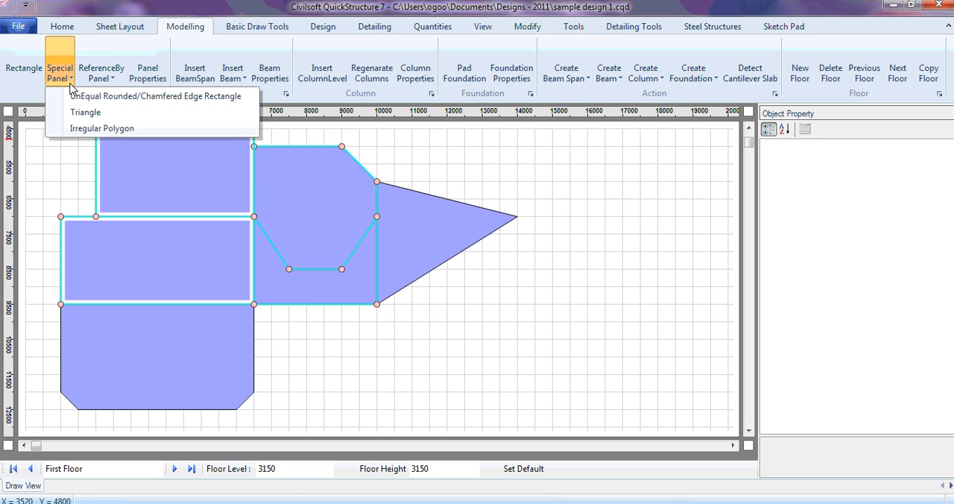
pyautogui.click(104, 128)
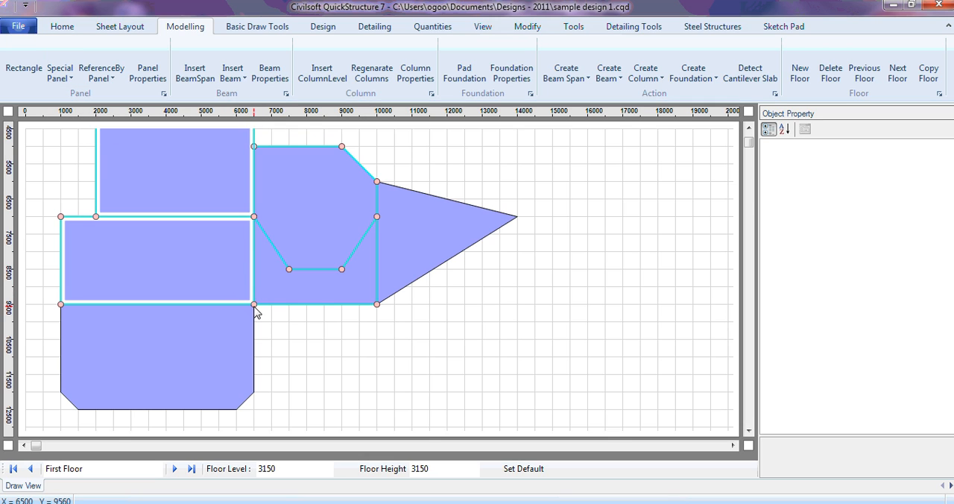
pyautogui.click(380, 310)
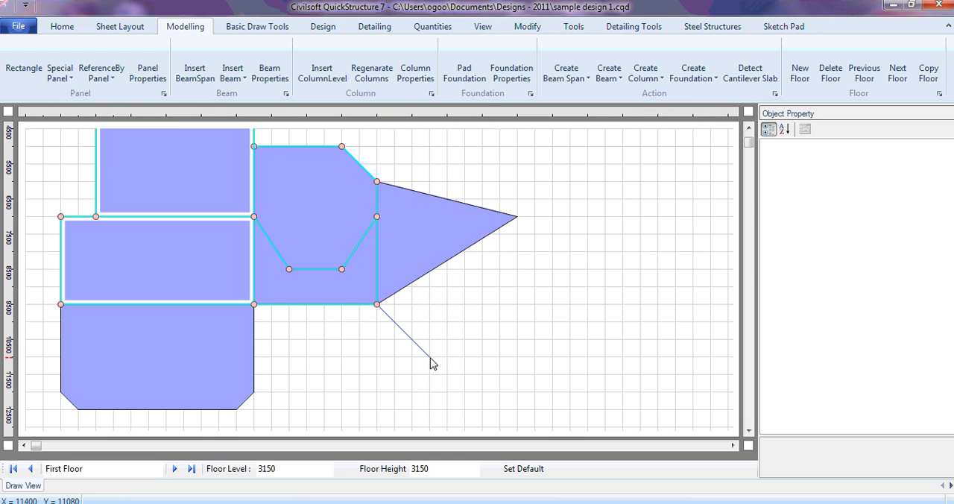
pyautogui.click(430, 358)
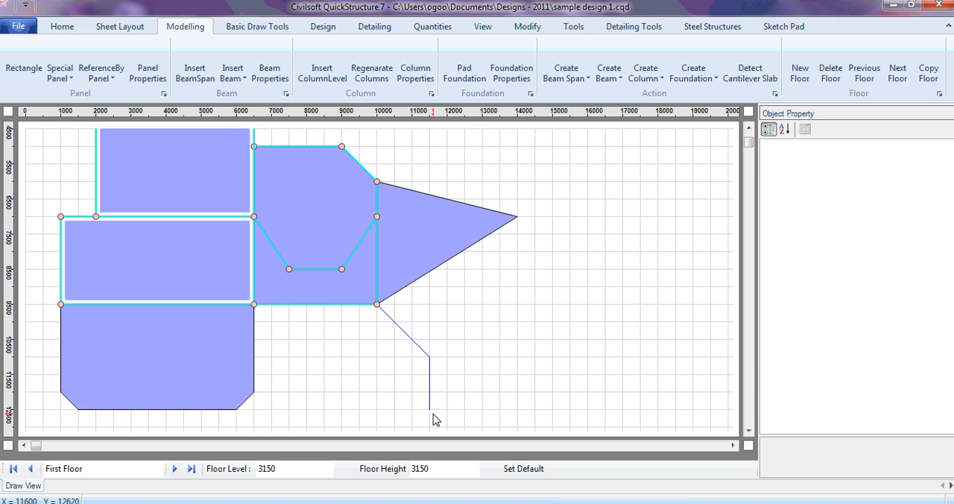
pyautogui.click(433, 414)
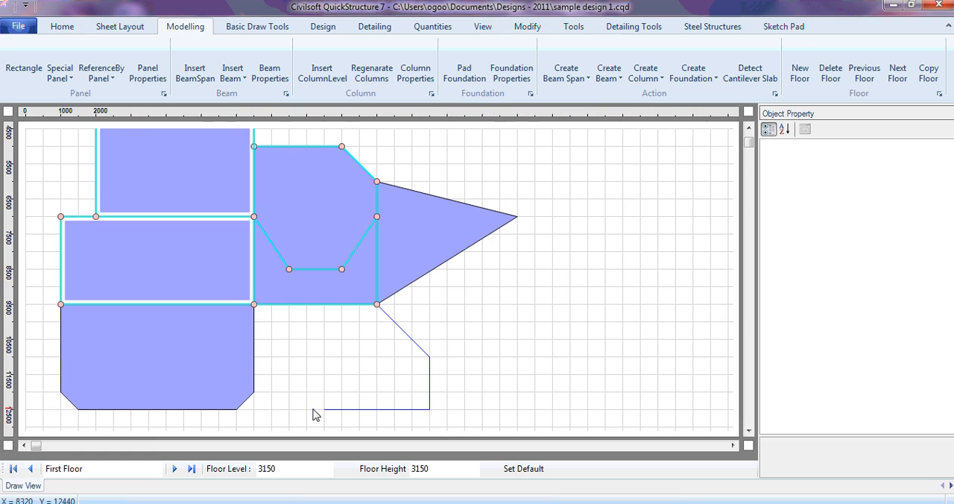
pyautogui.click(307, 409)
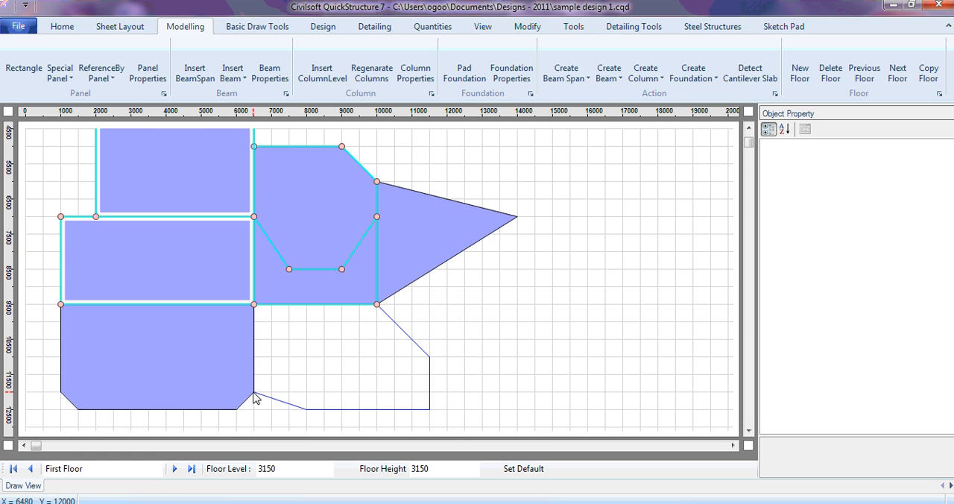
pyautogui.click(254, 395)
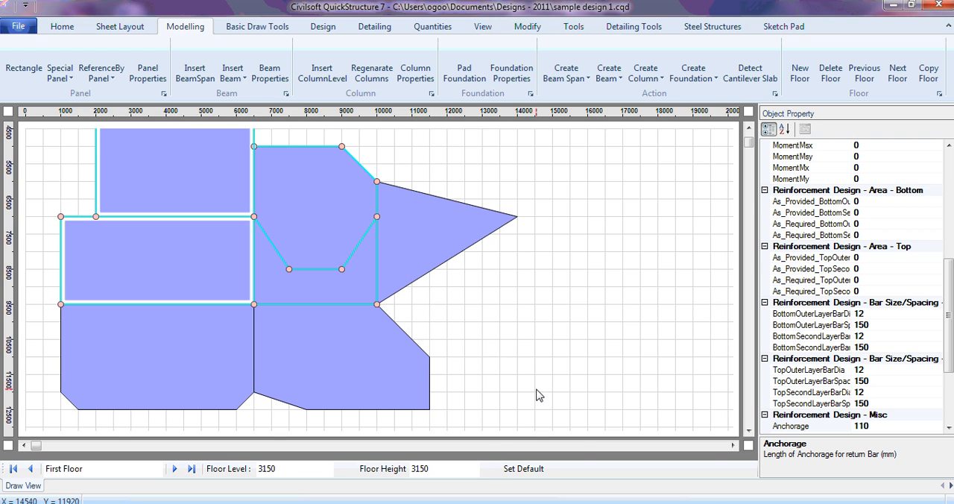
pyautogui.moveTo(629, 502)
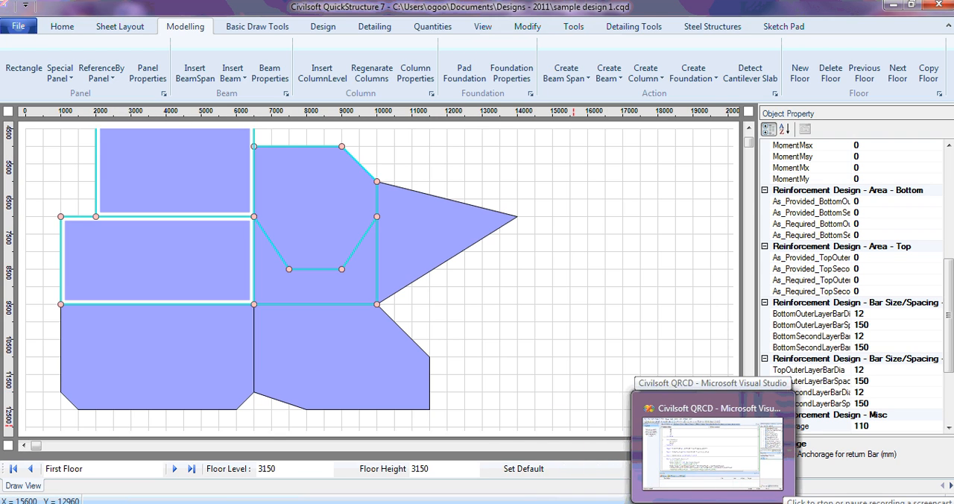